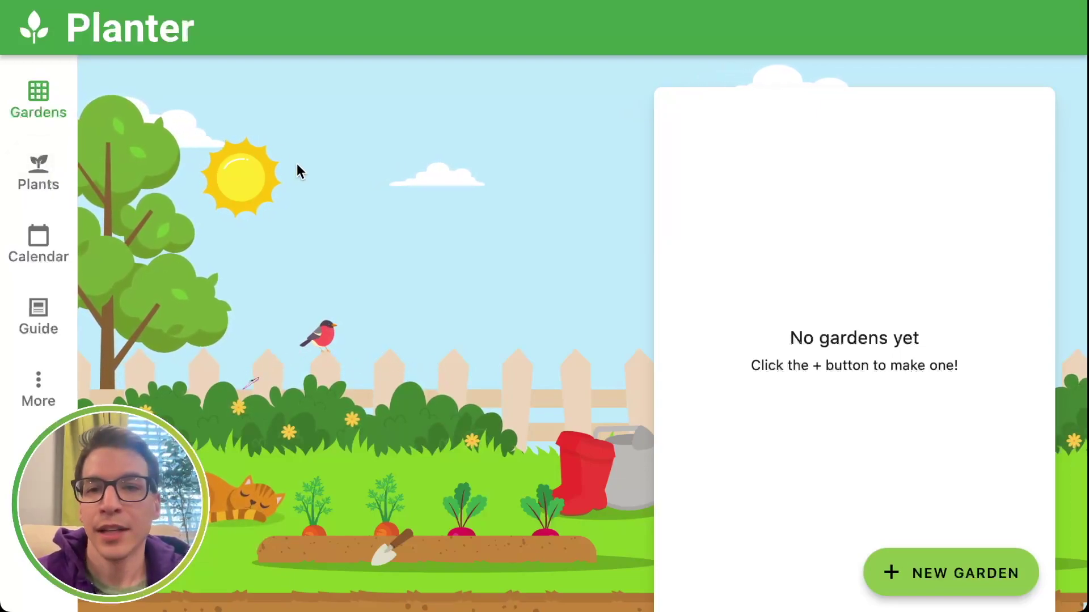
Open the Plants catalog listing the Alliums and Cole Crops.
{"action": "left_click", "coordinate": [53, 182]}
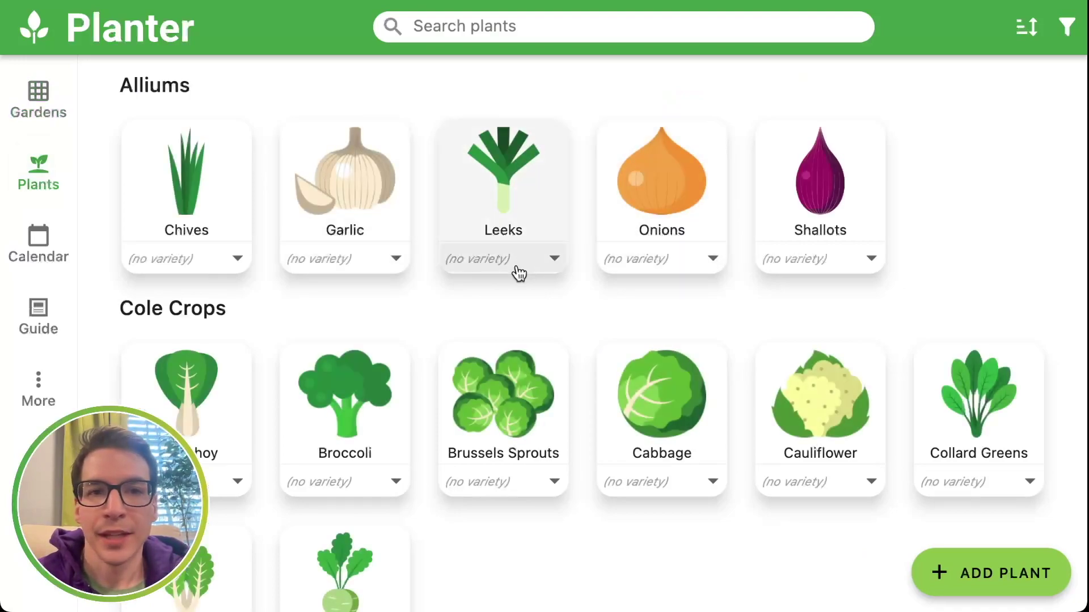
Search the plant list for 'zuc', then clear the search.
{"action": "scroll", "coordinate": [517, 271], "scroll_direction": "down", "scroll_amount": 7}
{"action": "scroll", "coordinate": [516, 264], "scroll_direction": "up", "scroll_amount": 8}
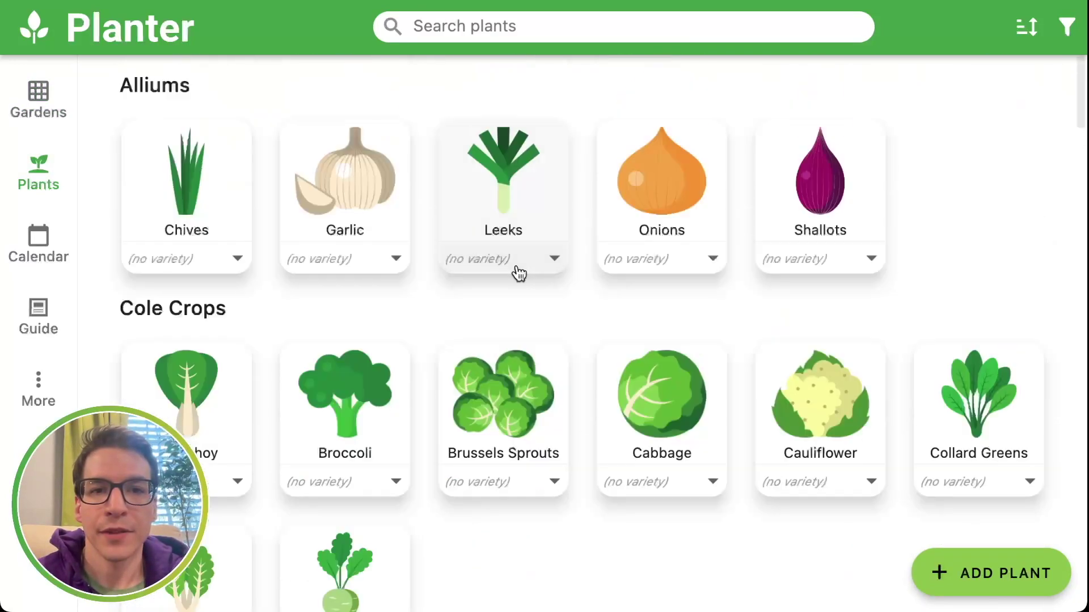
{"action": "left_click", "coordinate": [464, 24]}
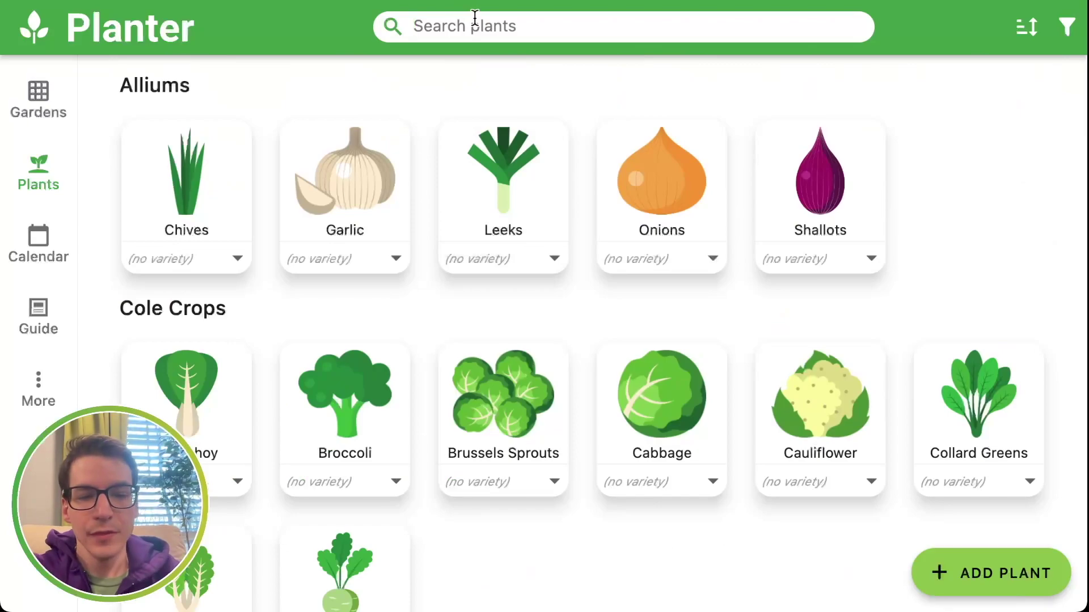
{"action": "type", "text": "zucc"}
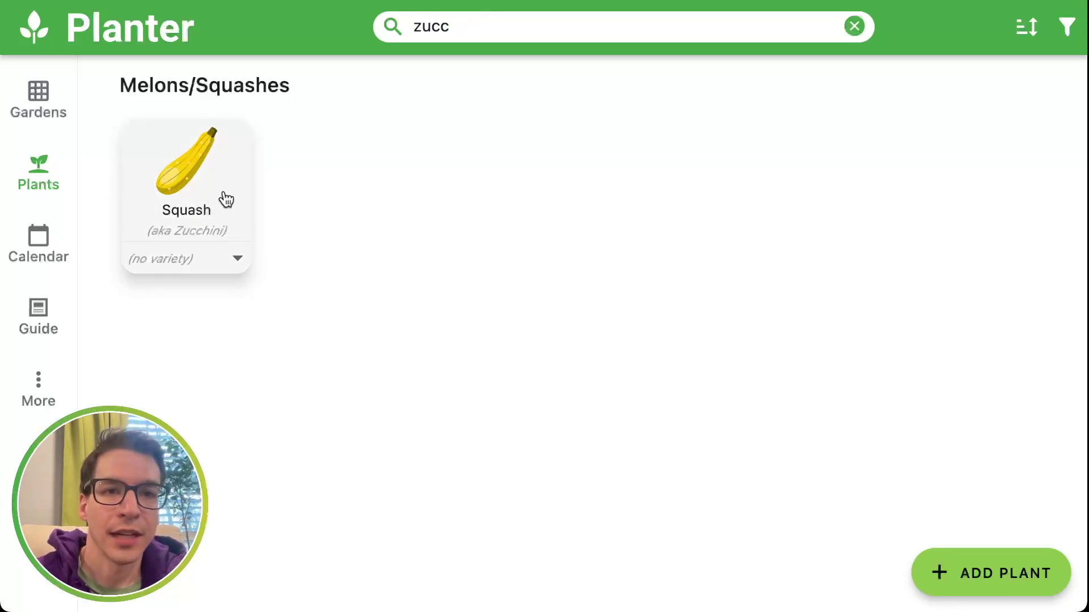
{"action": "left_click", "coordinate": [856, 28]}
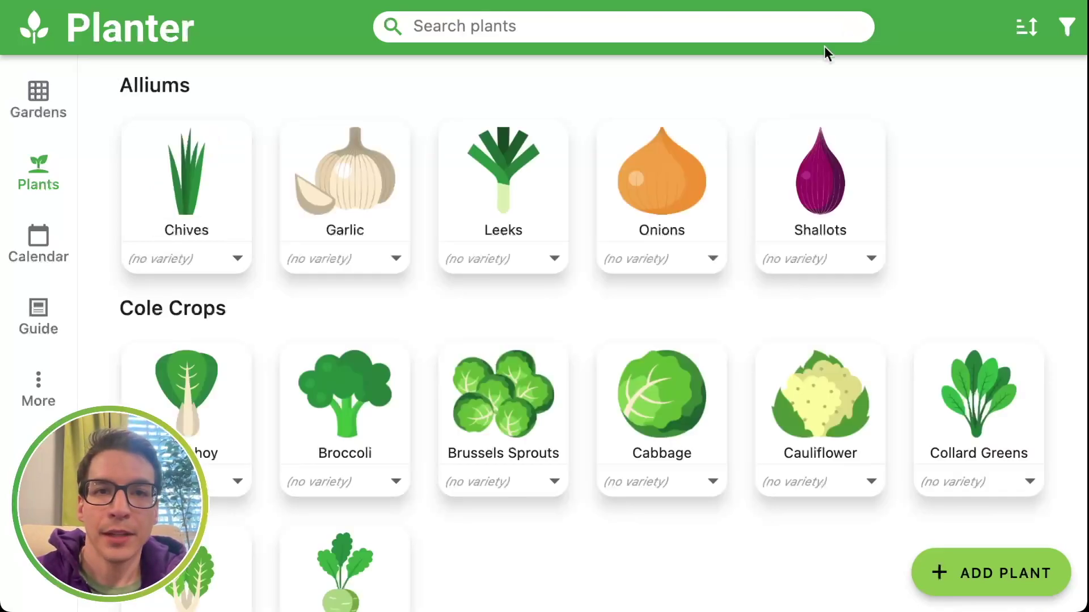
Show all Fruit, adding Boysenberry, Cranberries, Currants, Elderberries, Fig, Grapefruit, Pear and Plum.
{"action": "scroll", "coordinate": [606, 273], "scroll_direction": "down", "scroll_amount": 20}
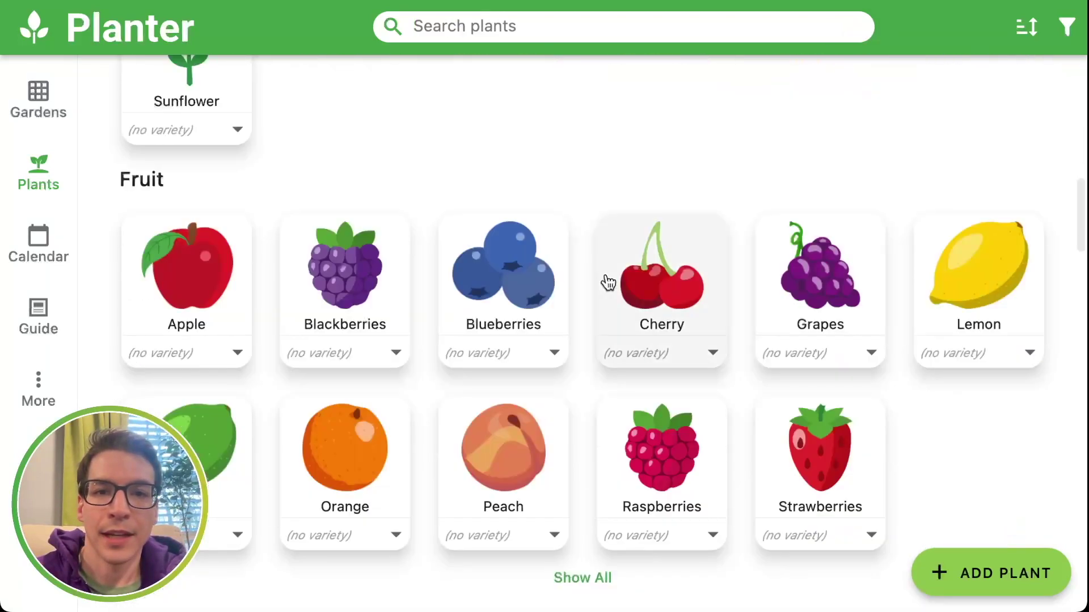
{"action": "scroll", "coordinate": [605, 274], "scroll_direction": "down", "scroll_amount": 1}
{"action": "scroll", "coordinate": [510, 262], "scroll_direction": "up", "scroll_amount": 1}
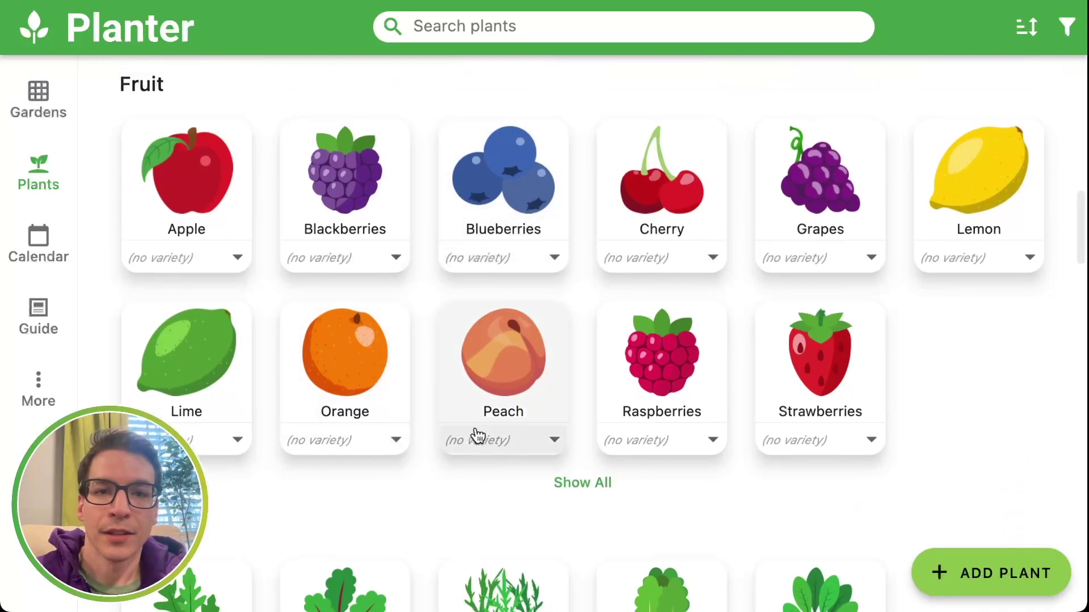
{"action": "left_click", "coordinate": [574, 485]}
{"action": "scroll", "coordinate": [470, 433], "scroll_direction": "down", "scroll_amount": 3}
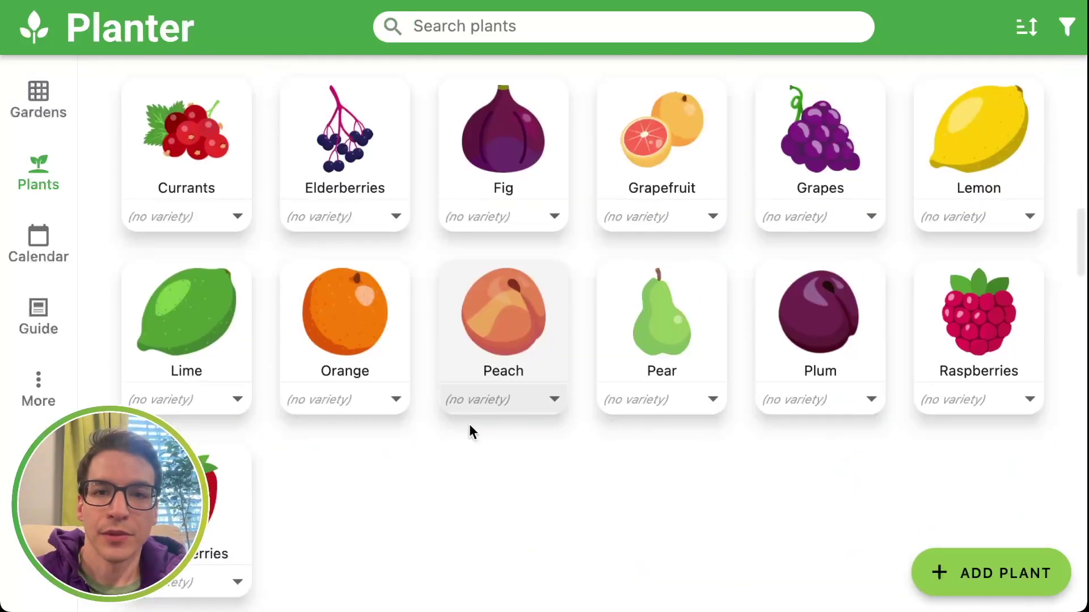
{"action": "scroll", "coordinate": [502, 488], "scroll_direction": "up", "scroll_amount": 8}
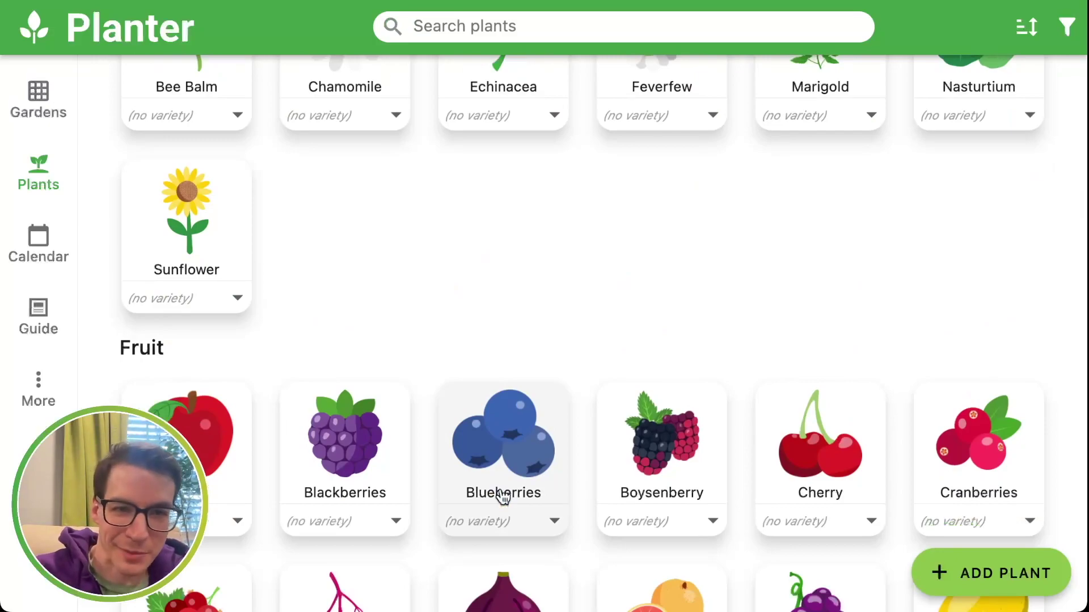
Add a plant with name Pineapple, description 'Pointy but yummy.' and category Fruit.
{"action": "left_click", "coordinate": [997, 581]}
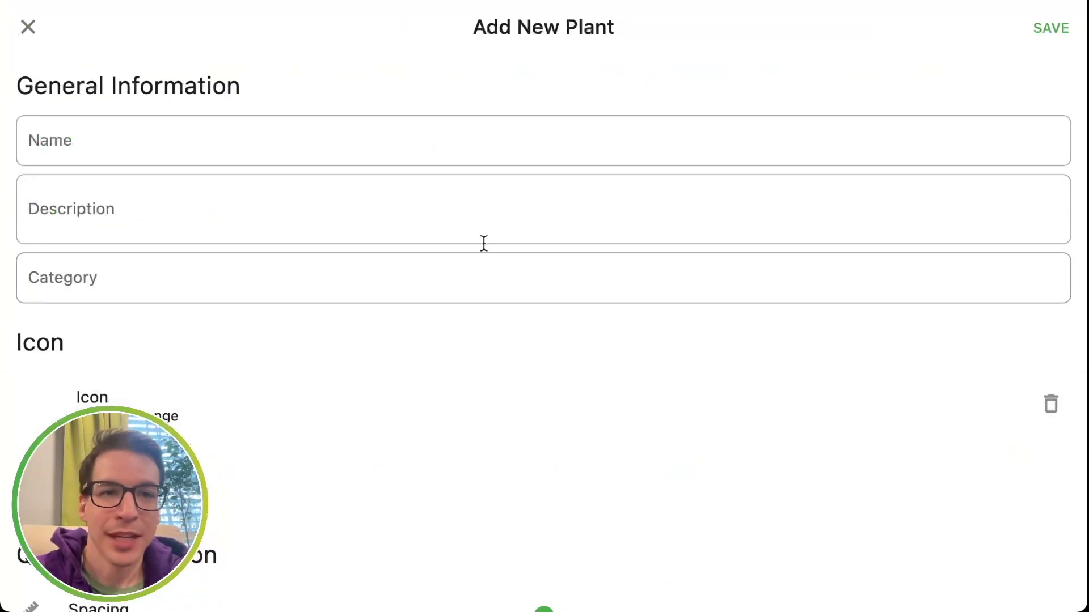
{"action": "left_click", "coordinate": [319, 150]}
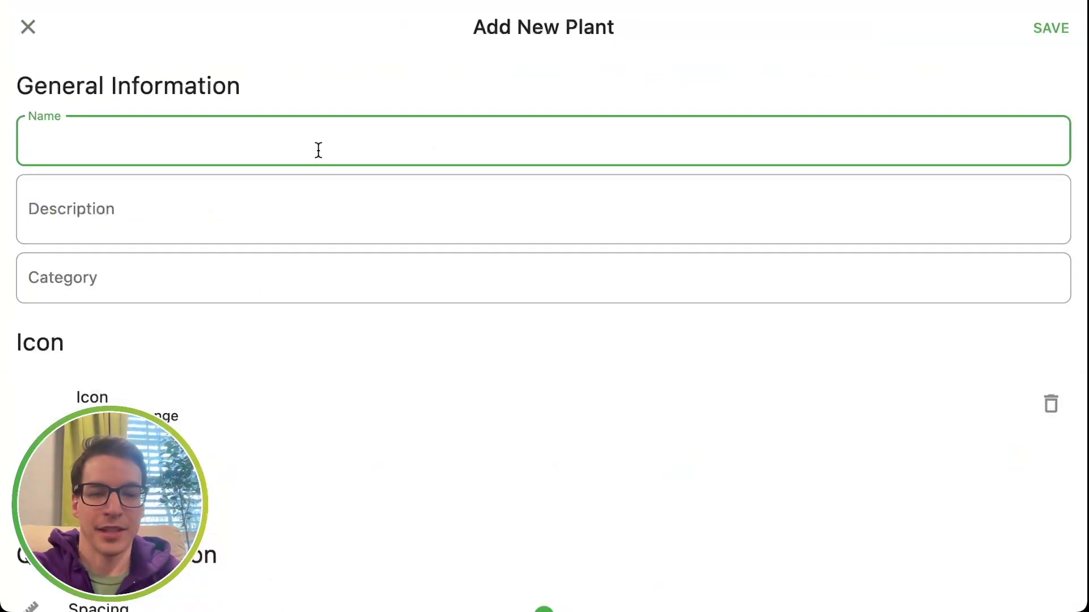
{"action": "type", "text": "Pineapple"}
{"action": "key", "text": "Tab"}
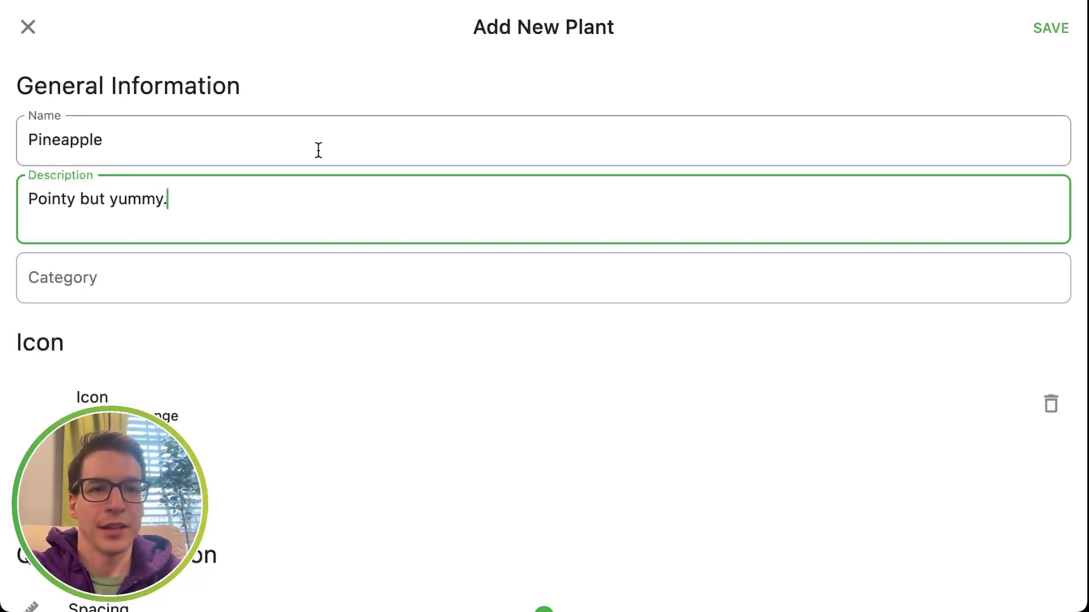
{"action": "key", "text": "Tab"}
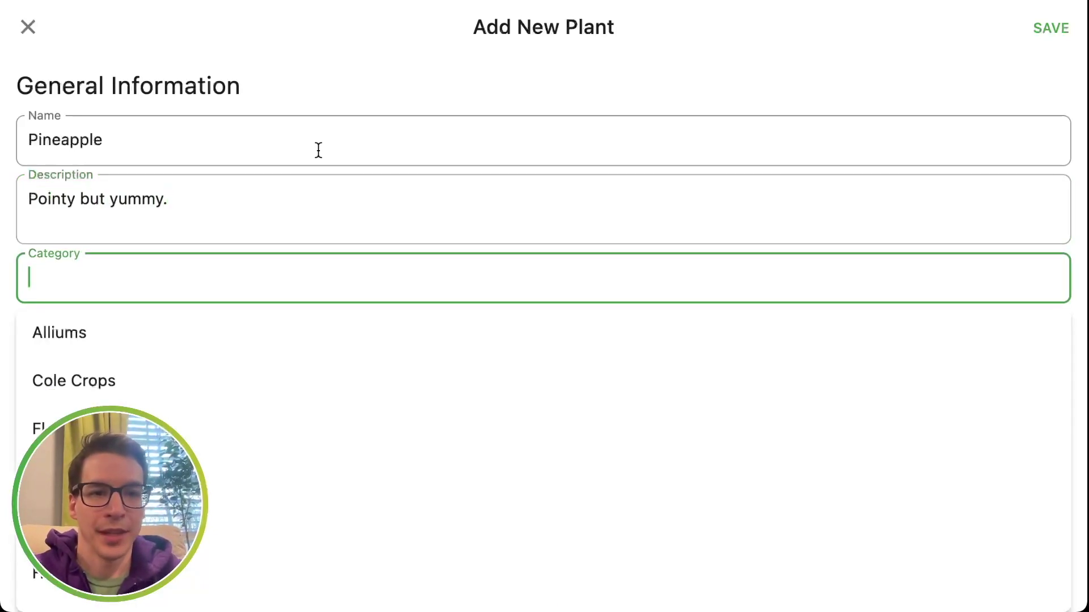
{"action": "type", "text": "Fru"}
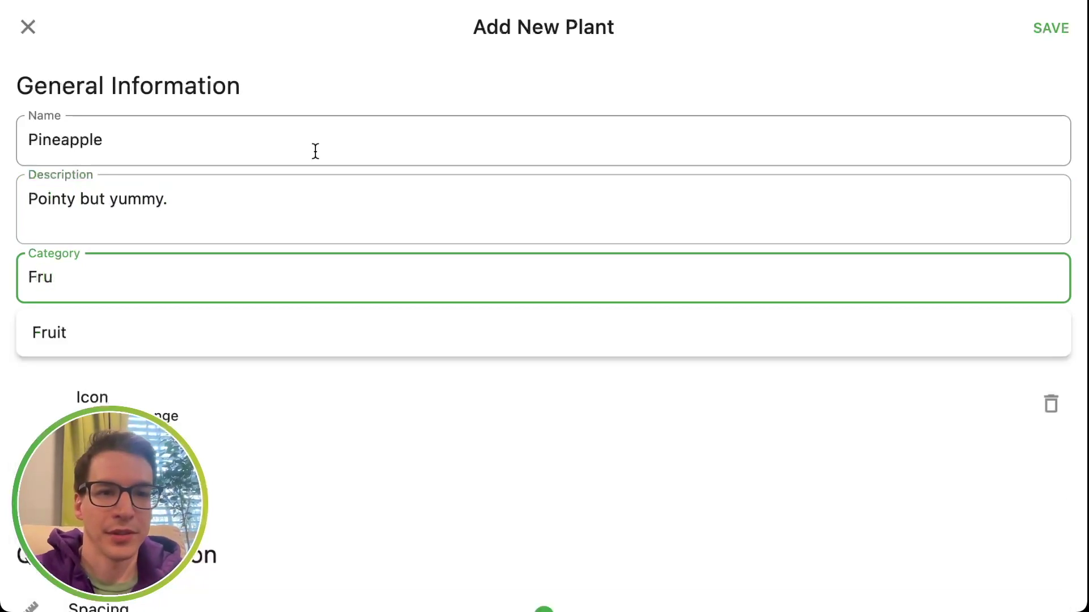
{"action": "left_click", "coordinate": [125, 333]}
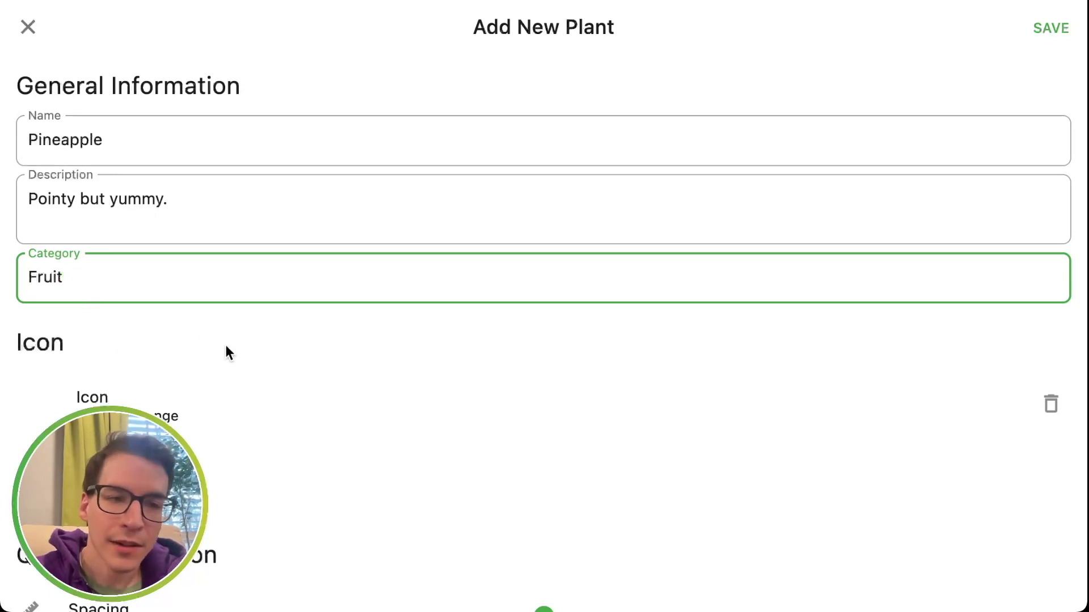
{"action": "scroll", "coordinate": [226, 349], "scroll_direction": "down", "scroll_amount": 2}
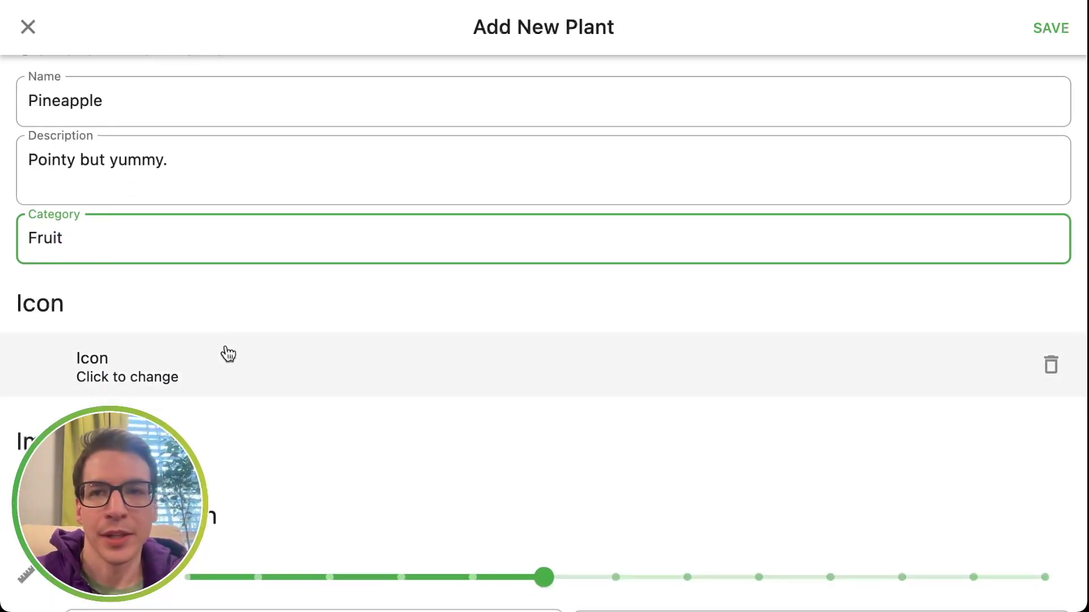
Choose the pineapple icon and add a photo found by web search under Images.
{"action": "left_click", "coordinate": [160, 337]}
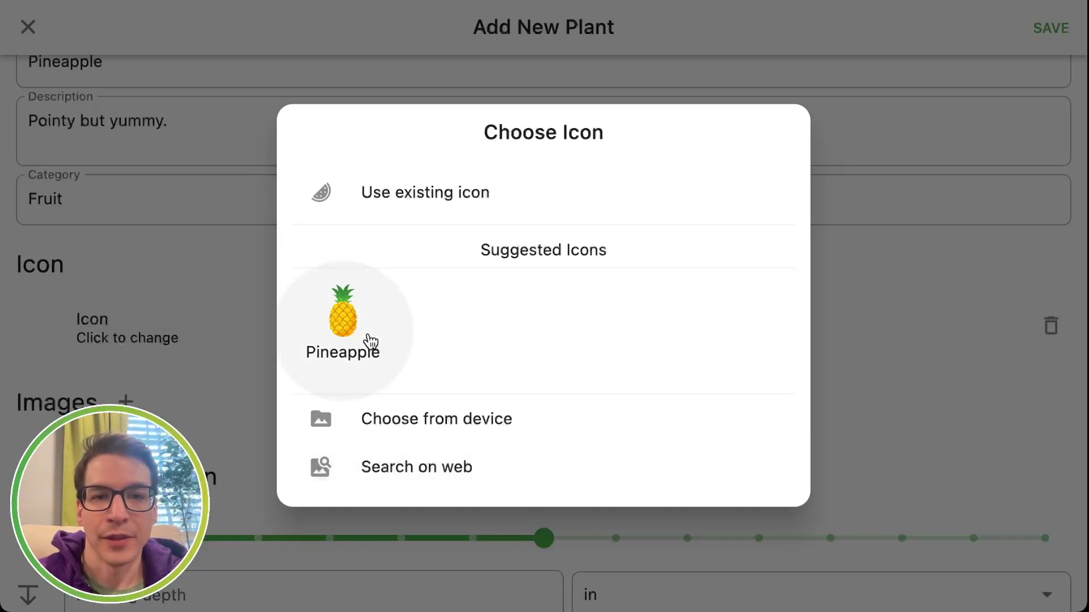
{"action": "left_click", "coordinate": [331, 340]}
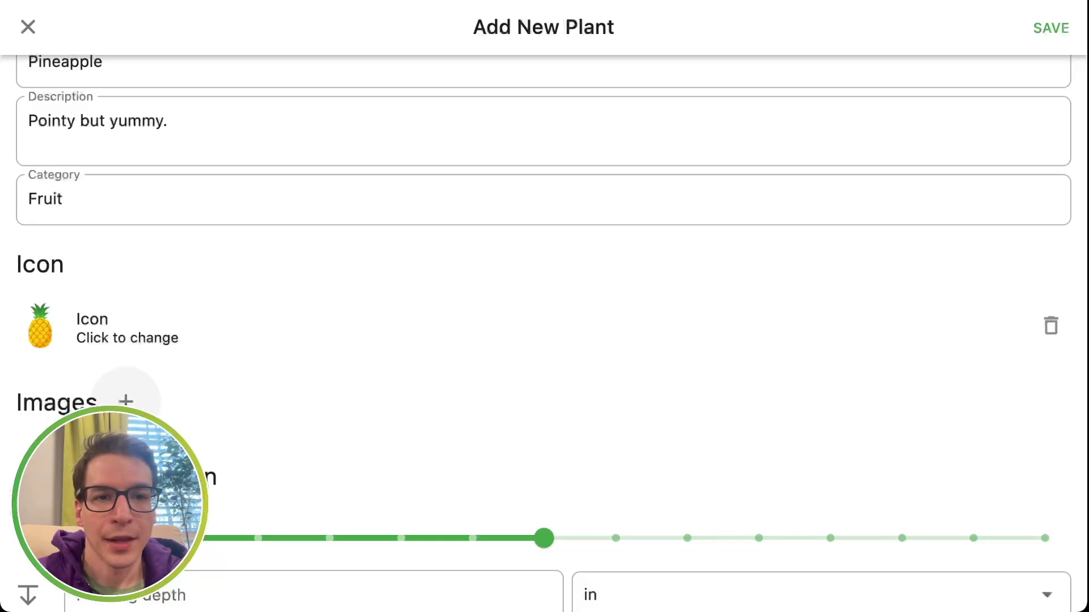
{"action": "left_click", "coordinate": [126, 400]}
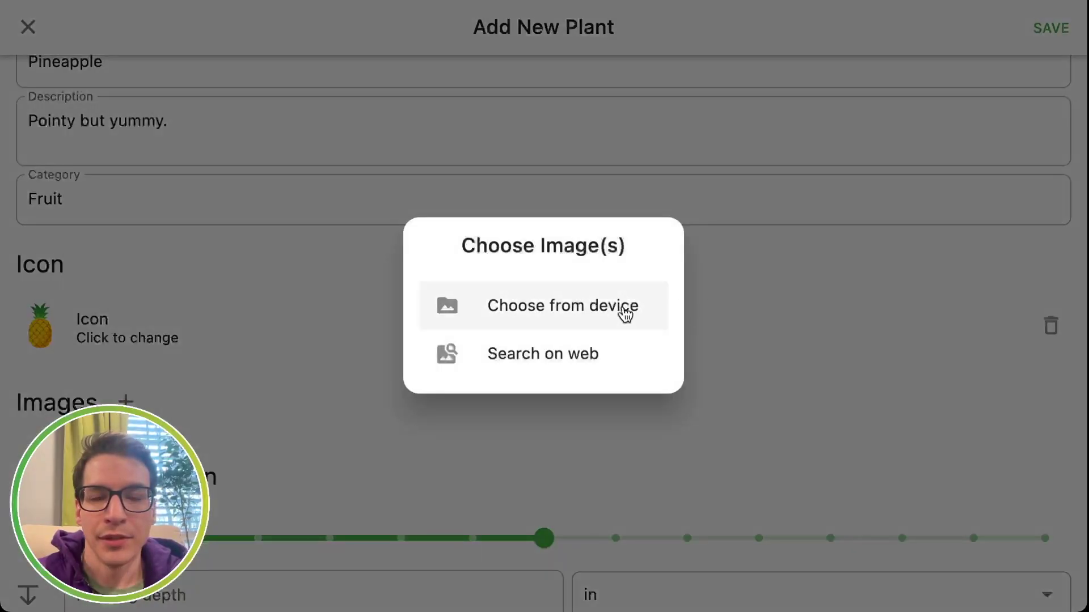
{"action": "left_click", "coordinate": [588, 363]}
{"action": "left_click", "coordinate": [778, 404]}
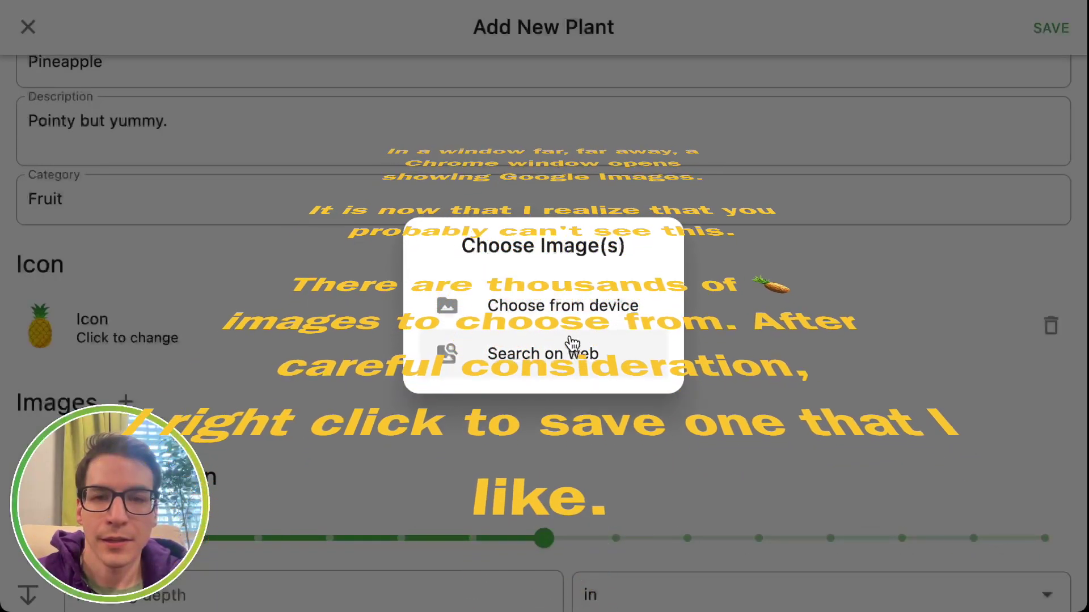
{"action": "left_click", "coordinate": [584, 317]}
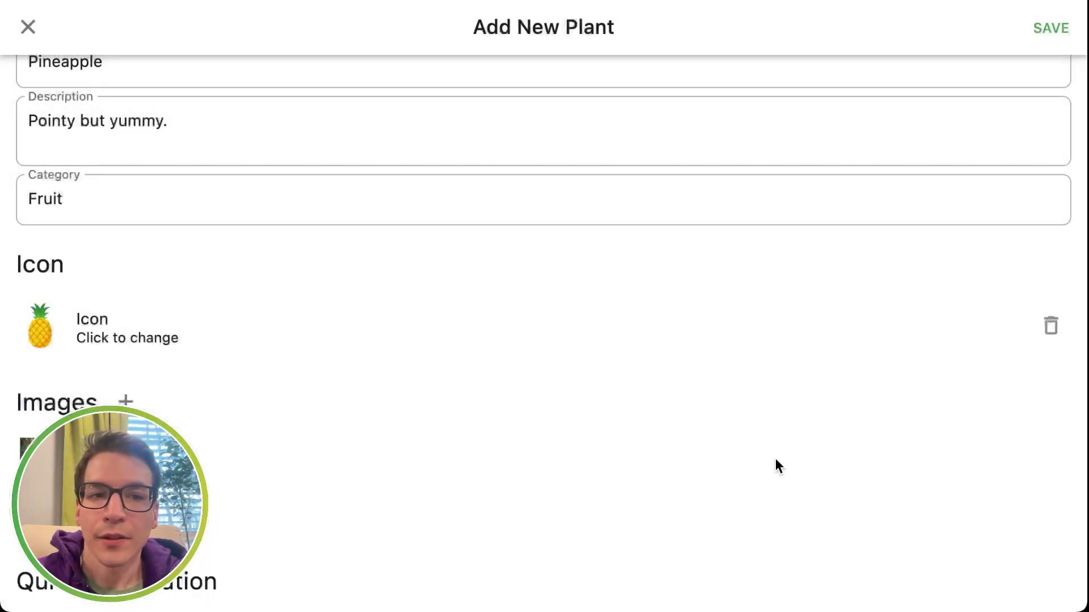
Set the Quick Information Spacing slider to 4 Squares.
{"action": "scroll", "coordinate": [425, 363], "scroll_direction": "down", "scroll_amount": 2}
{"action": "scroll", "coordinate": [423, 363], "scroll_direction": "down", "scroll_amount": 3}
{"action": "scroll", "coordinate": [288, 497], "scroll_direction": "down", "scroll_amount": 4}
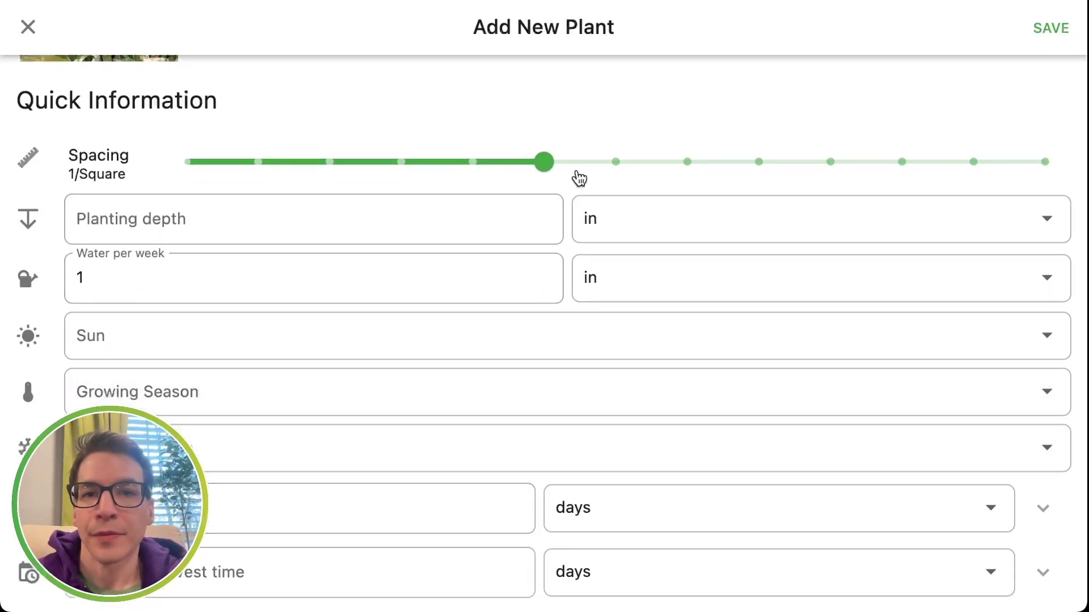
{"action": "mouse_move", "coordinate": [554, 173]}
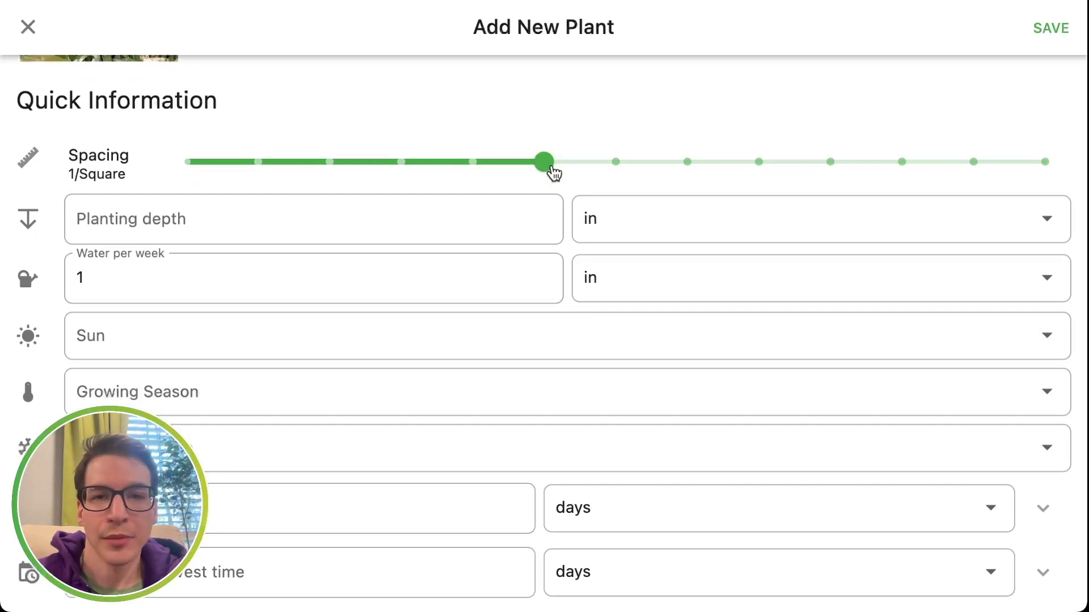
{"action": "left_click_drag", "start_coordinate": [553, 172], "coordinate": [618, 168]}
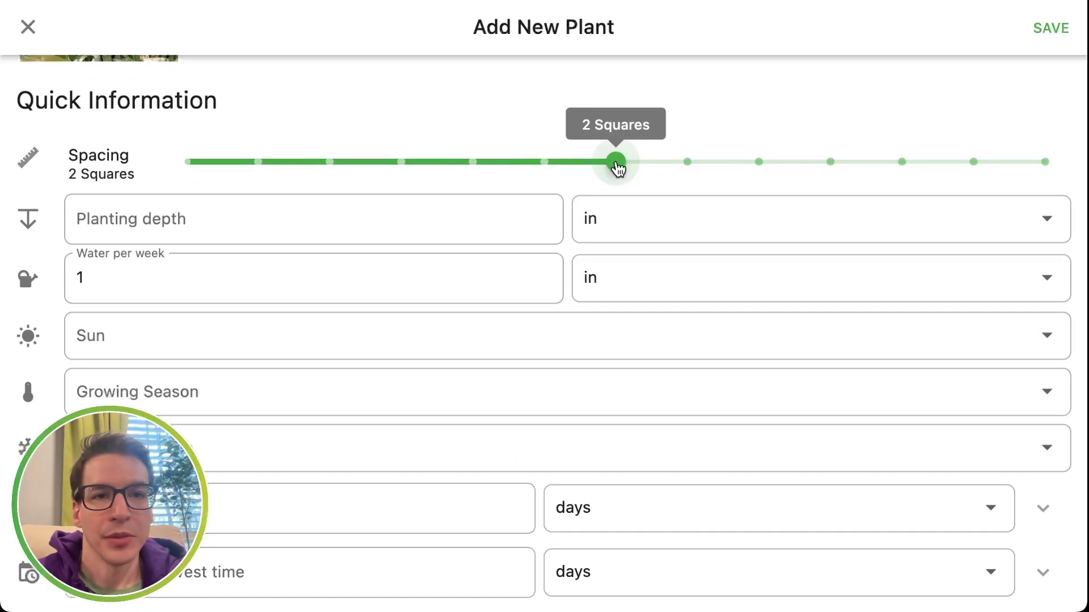
{"action": "left_click", "coordinate": [662, 167]}
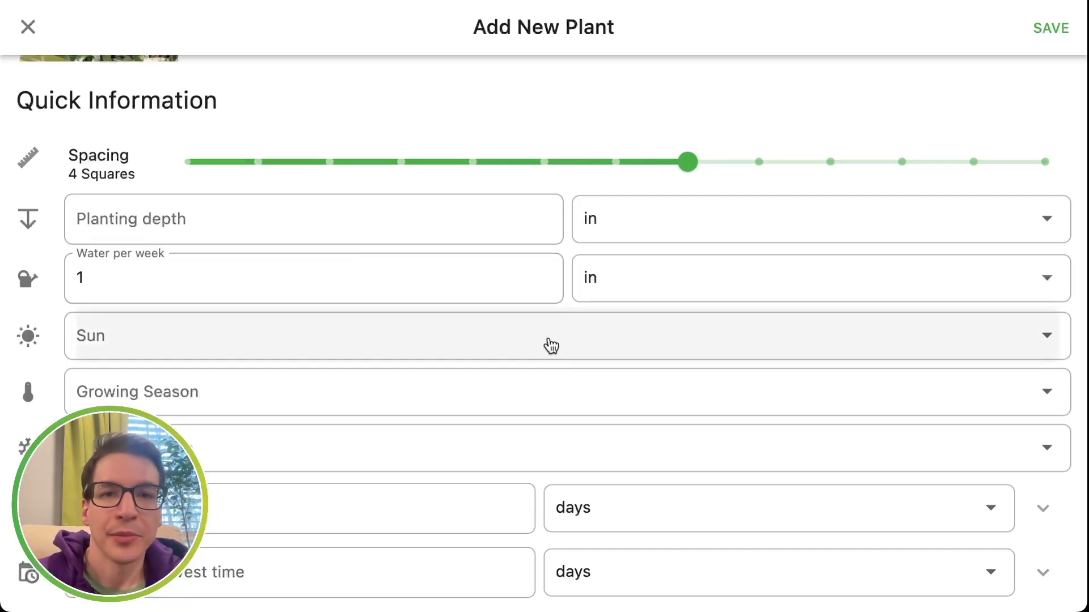
{"action": "left_click", "coordinate": [426, 218]}
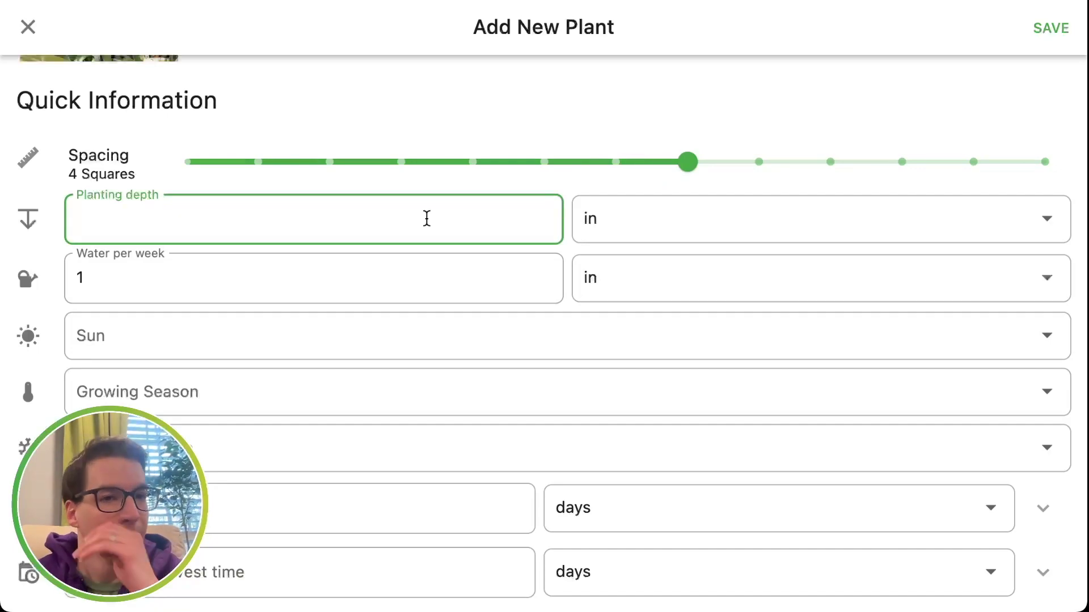
{"action": "scroll", "coordinate": [384, 306], "scroll_direction": "down", "scroll_amount": 10}
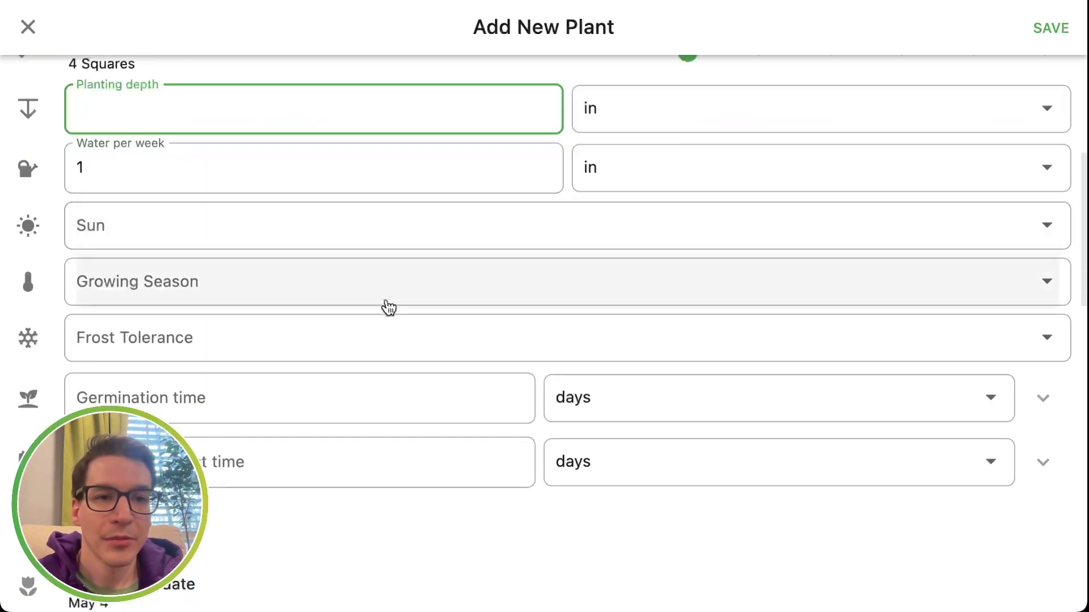
{"action": "scroll", "coordinate": [388, 308], "scroll_direction": "down", "scroll_amount": 3}
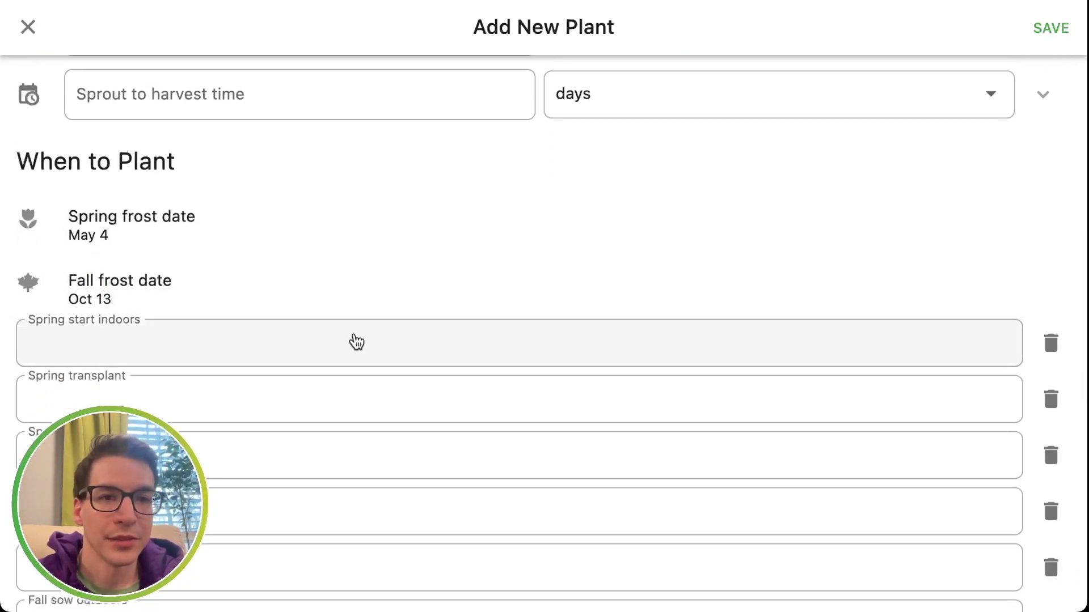
Pick March 1 to March 31 as the Spring start indoors range.
{"action": "scroll", "coordinate": [356, 342], "scroll_direction": "down", "scroll_amount": 3}
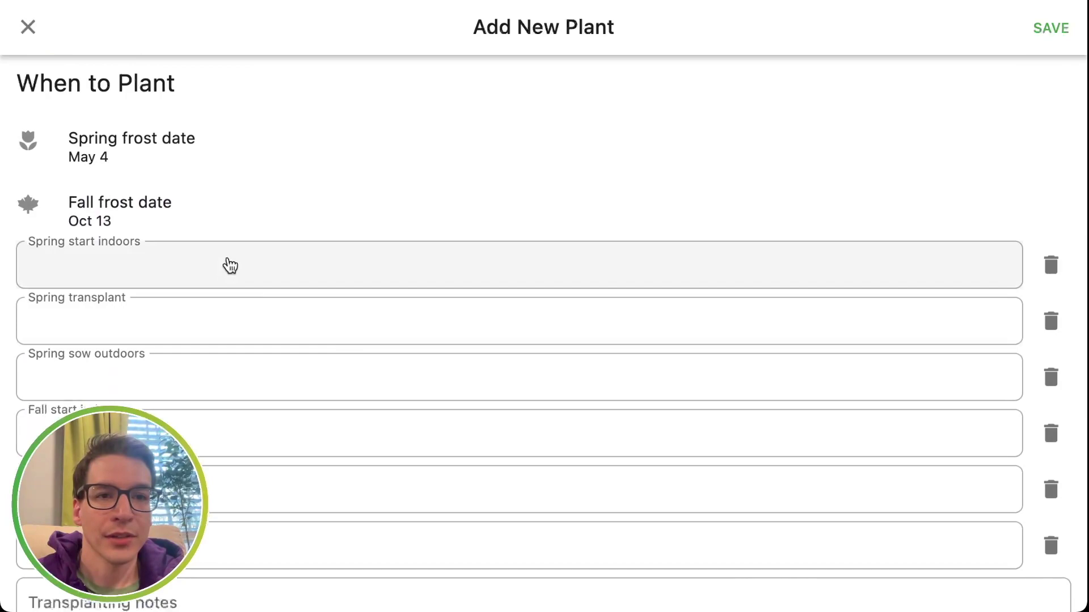
{"action": "scroll", "coordinate": [247, 272], "scroll_direction": "down", "scroll_amount": 2}
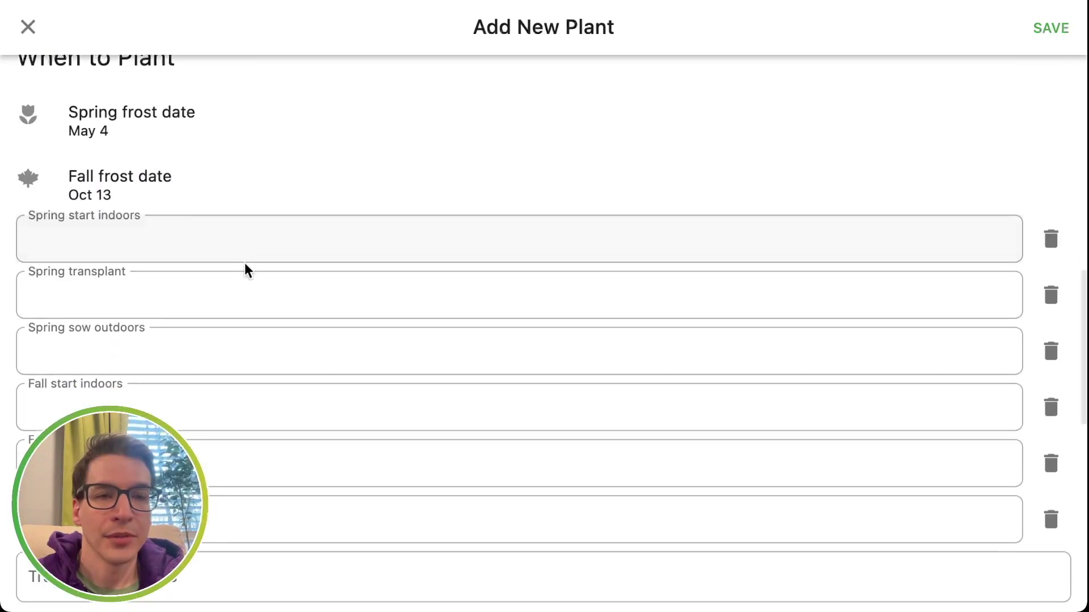
{"action": "left_click", "coordinate": [227, 229]}
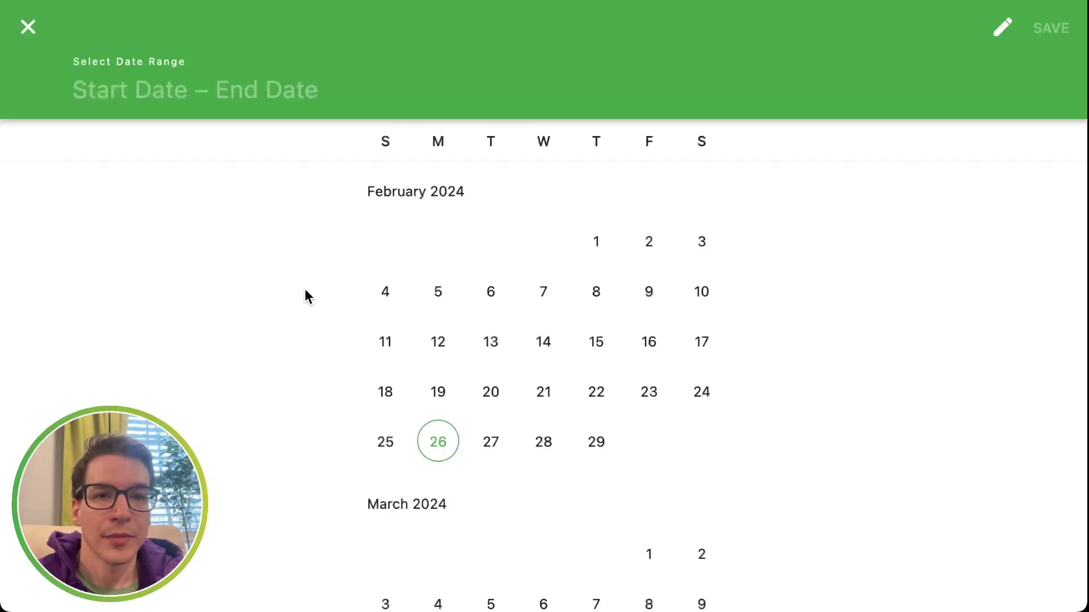
{"action": "scroll", "coordinate": [732, 360], "scroll_direction": "down", "scroll_amount": 6}
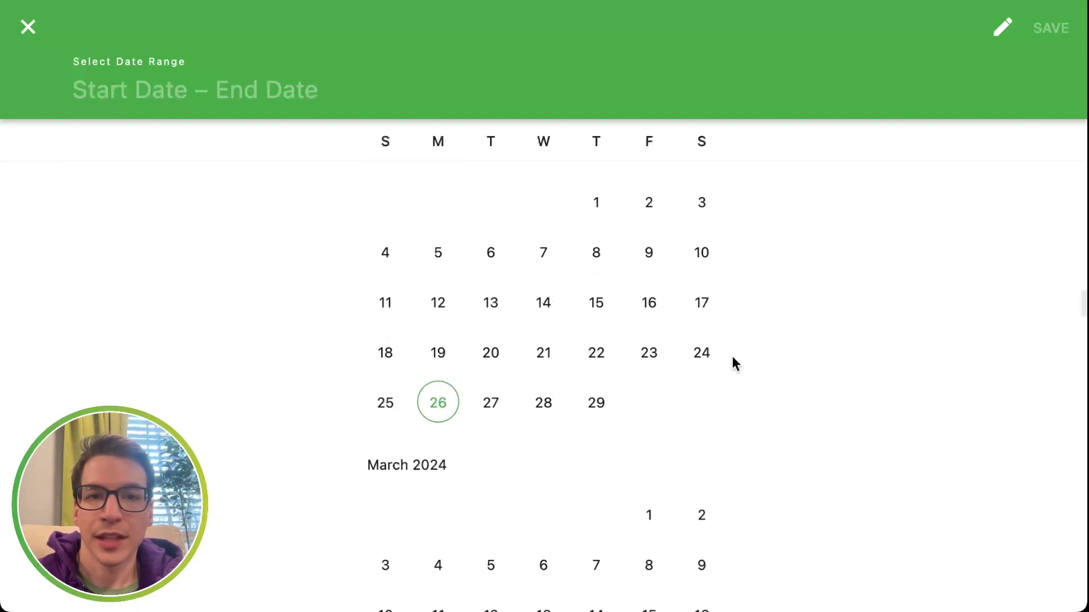
{"action": "scroll", "coordinate": [733, 362], "scroll_direction": "up", "scroll_amount": 1}
{"action": "left_click", "coordinate": [647, 238]}
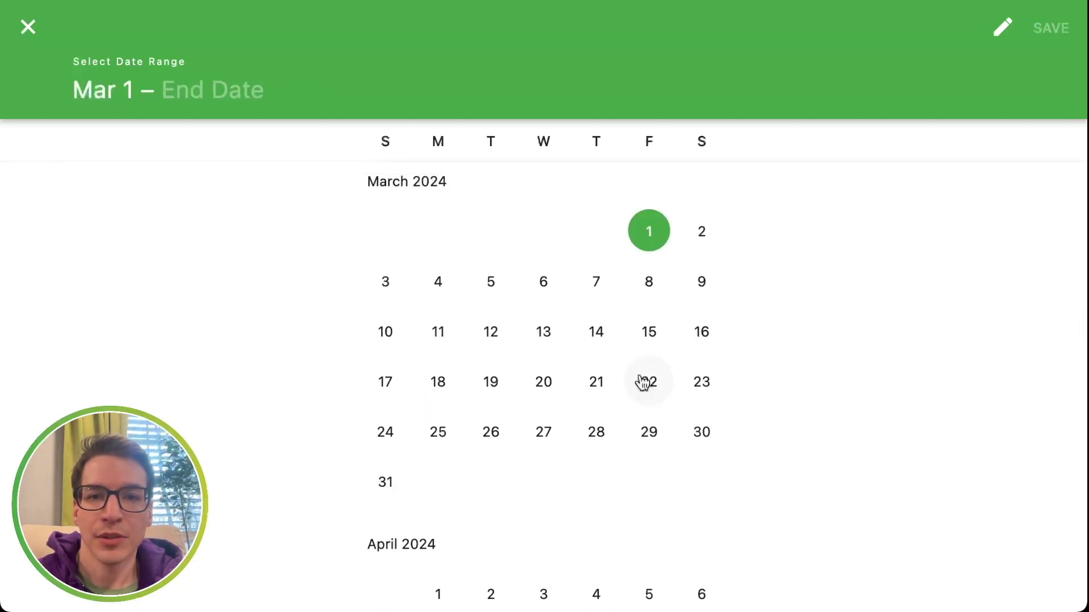
{"action": "left_click", "coordinate": [399, 479]}
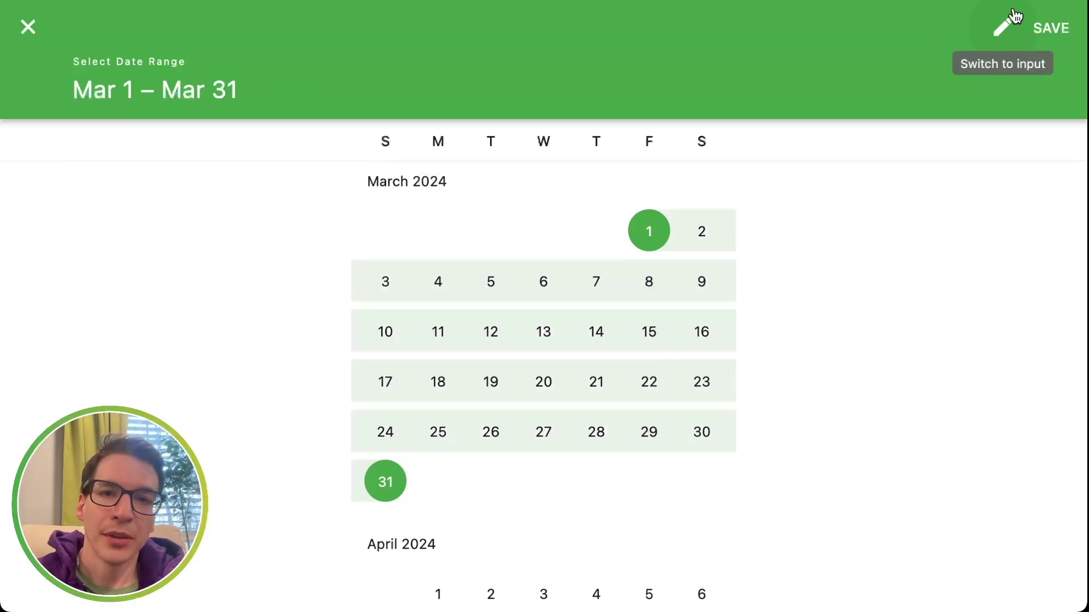
{"action": "left_click", "coordinate": [1064, 27]}
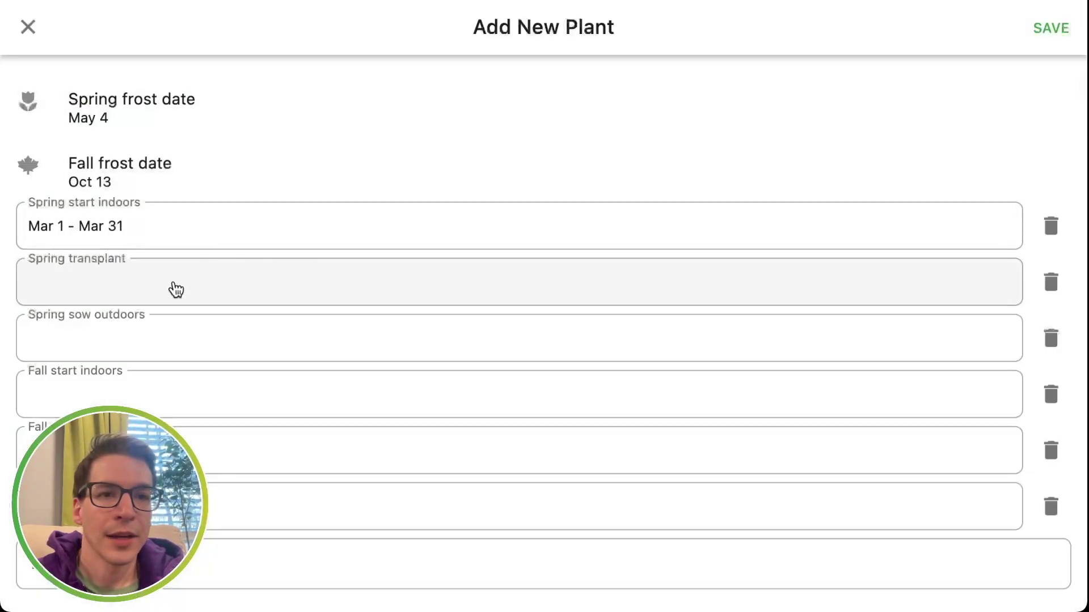
{"action": "scroll", "coordinate": [267, 248], "scroll_direction": "down", "scroll_amount": 5}
{"action": "scroll", "coordinate": [269, 248], "scroll_direction": "up", "scroll_amount": 8}
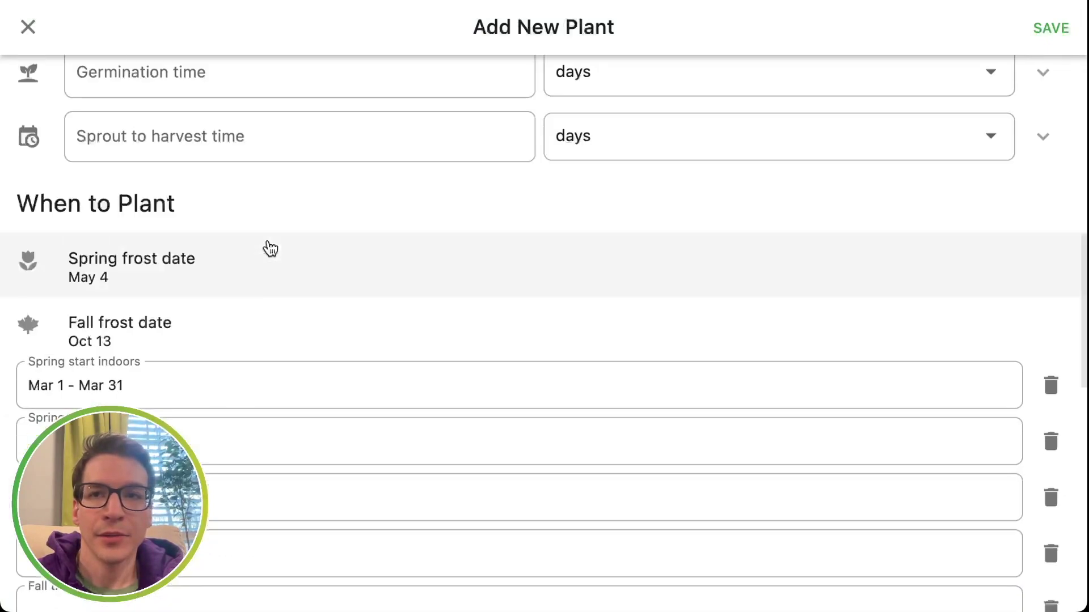
{"action": "scroll", "coordinate": [269, 243], "scroll_direction": "up", "scroll_amount": 7}
{"action": "scroll", "coordinate": [746, 201], "scroll_direction": "down", "scroll_amount": 15}
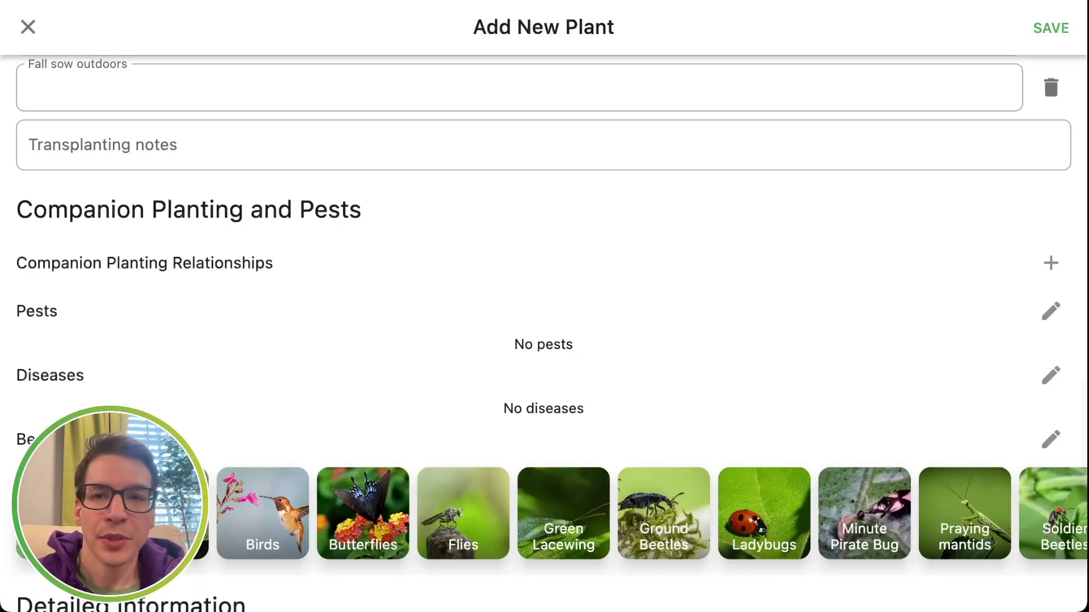
Start a Depletes Nutrients relationship with this plant causing the effect.
{"action": "left_click", "coordinate": [1050, 264]}
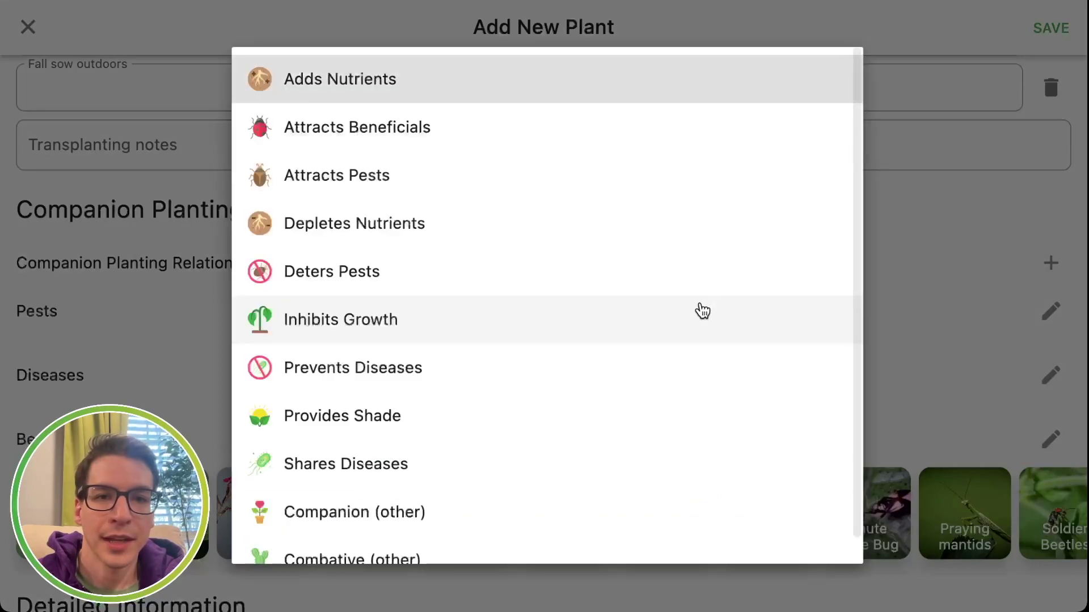
{"action": "left_click", "coordinate": [366, 227]}
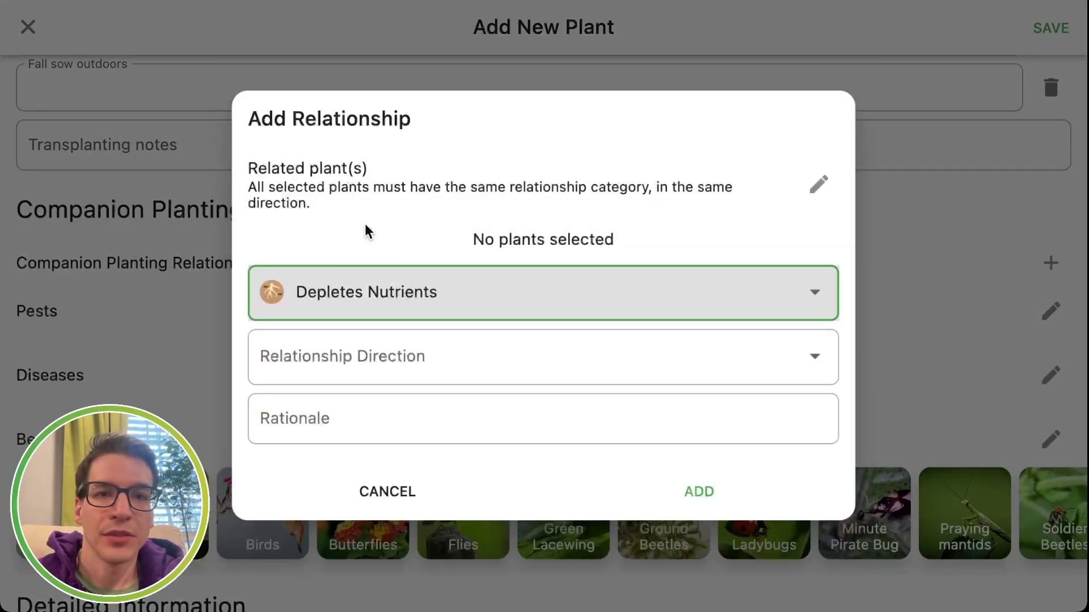
{"action": "left_click", "coordinate": [469, 365]}
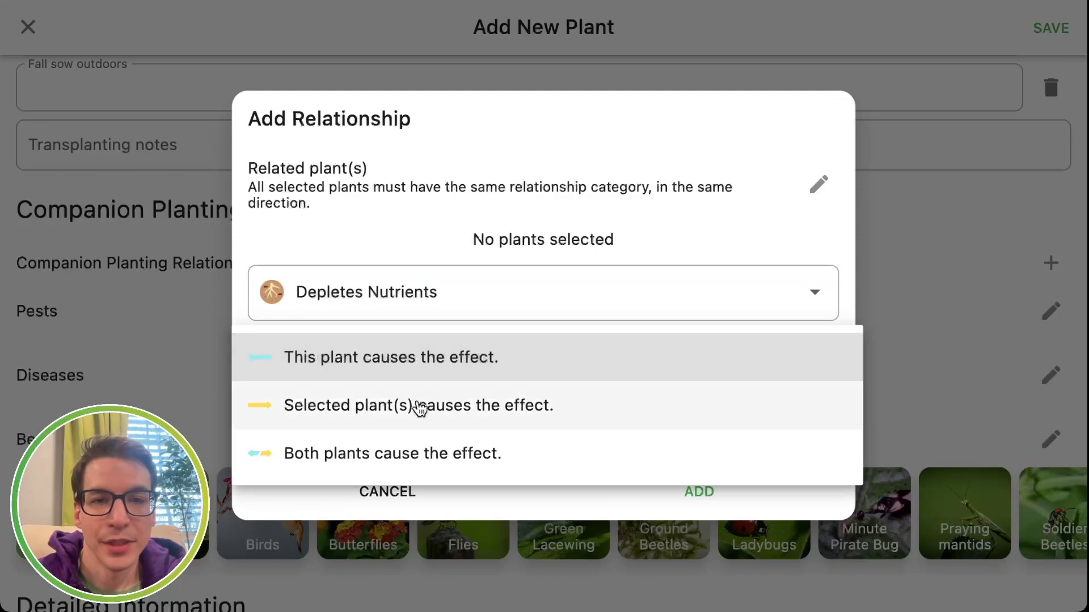
{"action": "left_click", "coordinate": [147, 285]}
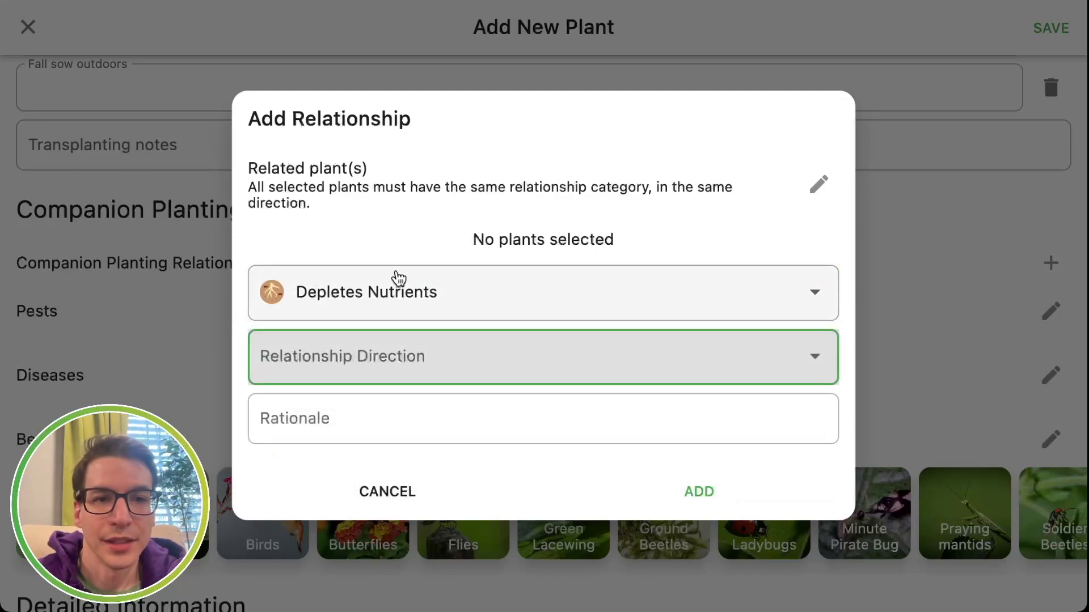
{"action": "left_click", "coordinate": [412, 372]}
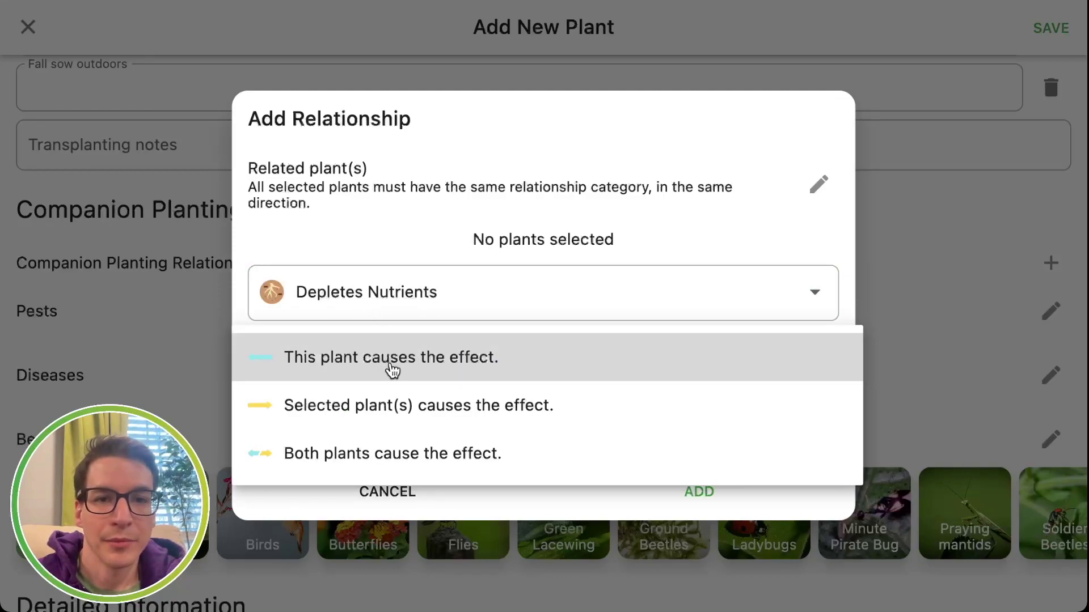
{"action": "left_click", "coordinate": [393, 370]}
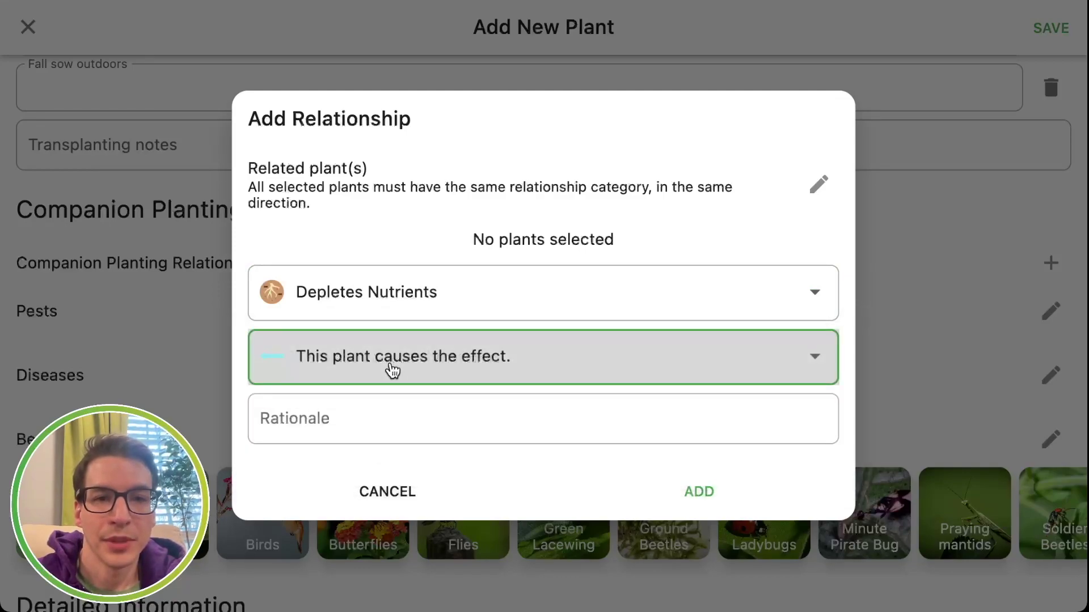
{"action": "left_click", "coordinate": [390, 412]}
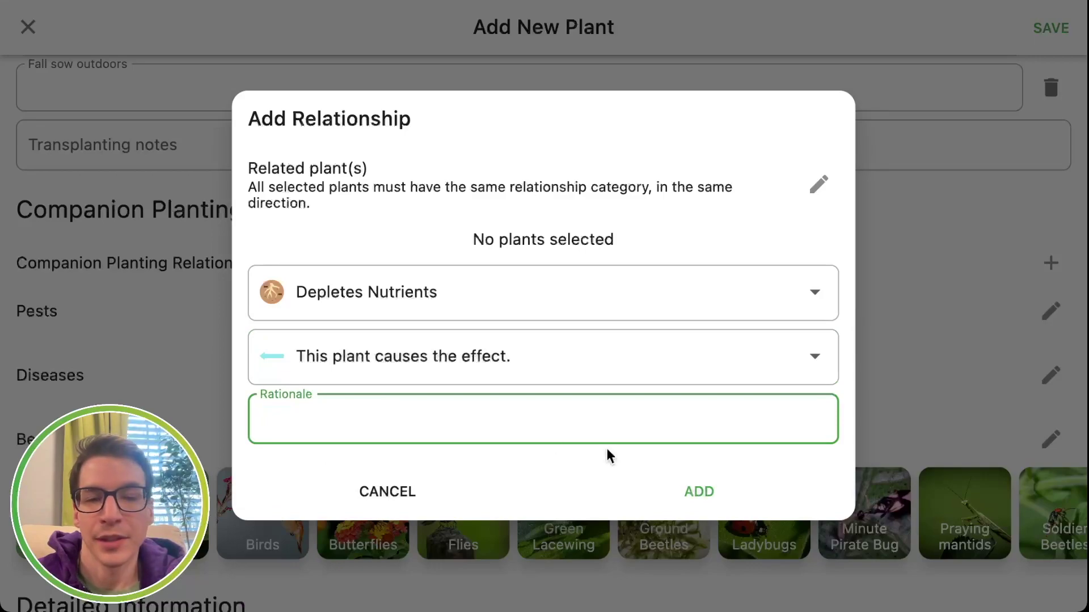
{"action": "left_click", "coordinate": [694, 499]}
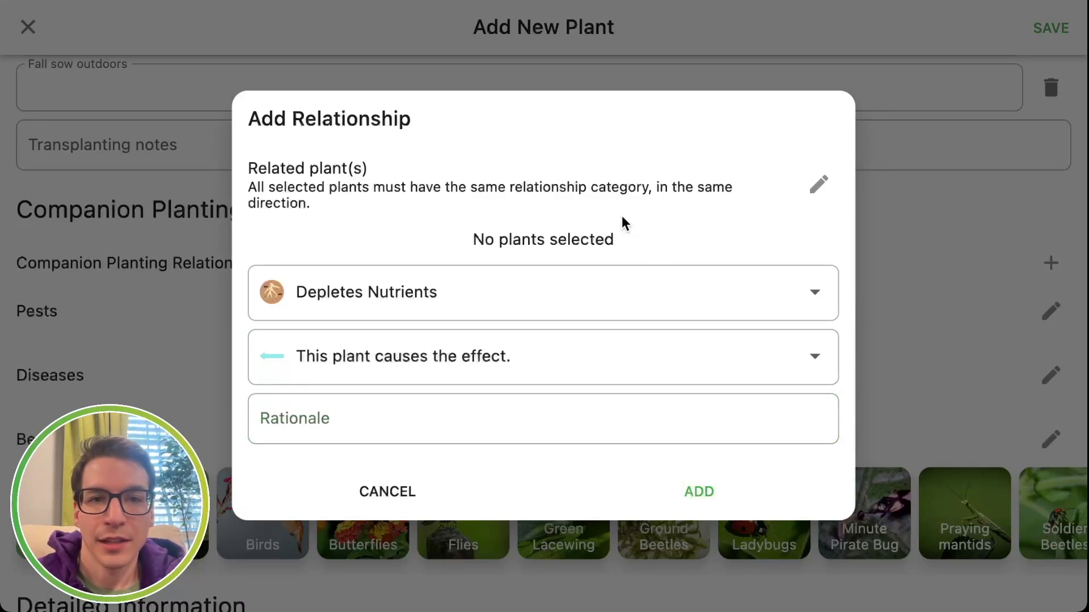
Choose Lemon as the related plant and add the relationship.
{"action": "left_click", "coordinate": [819, 192]}
{"action": "scroll", "coordinate": [641, 358], "scroll_direction": "down", "scroll_amount": 6}
{"action": "scroll", "coordinate": [639, 351], "scroll_direction": "down", "scroll_amount": 10}
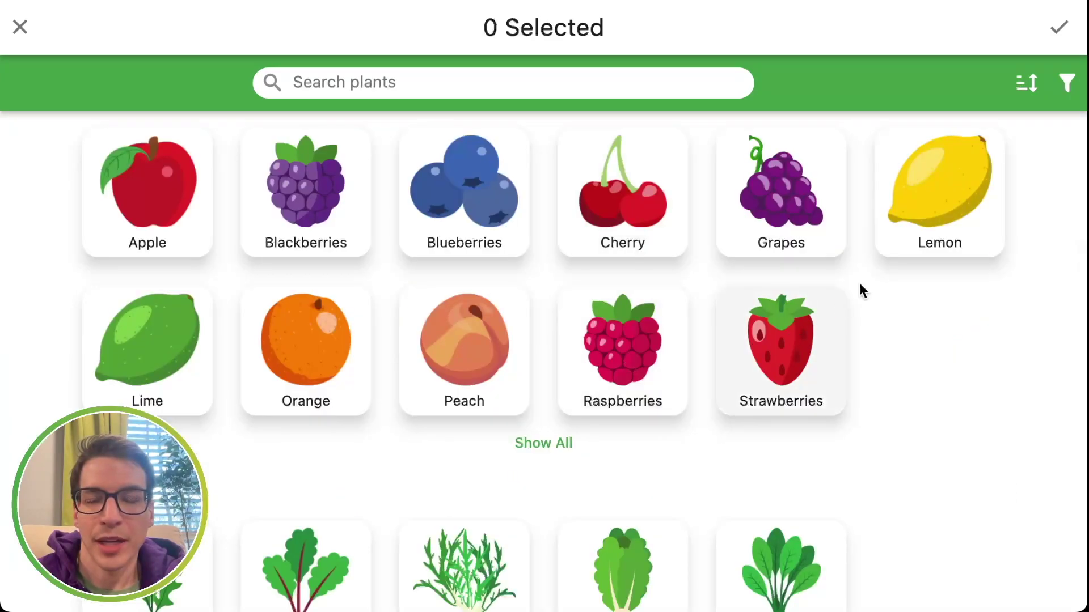
{"action": "left_click", "coordinate": [946, 183]}
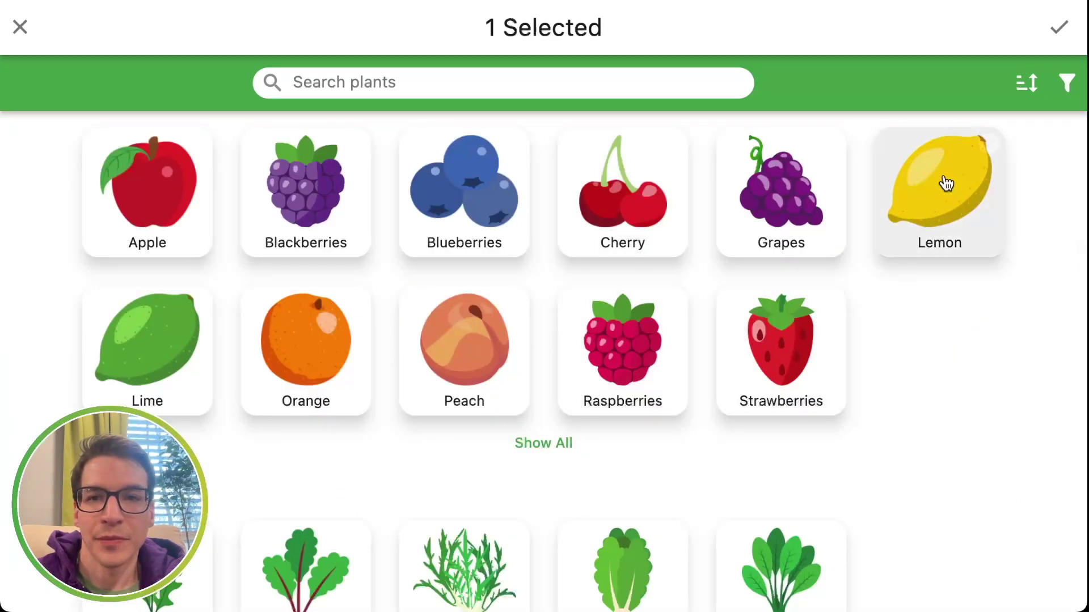
{"action": "left_click", "coordinate": [1059, 26]}
{"action": "left_click", "coordinate": [689, 531]}
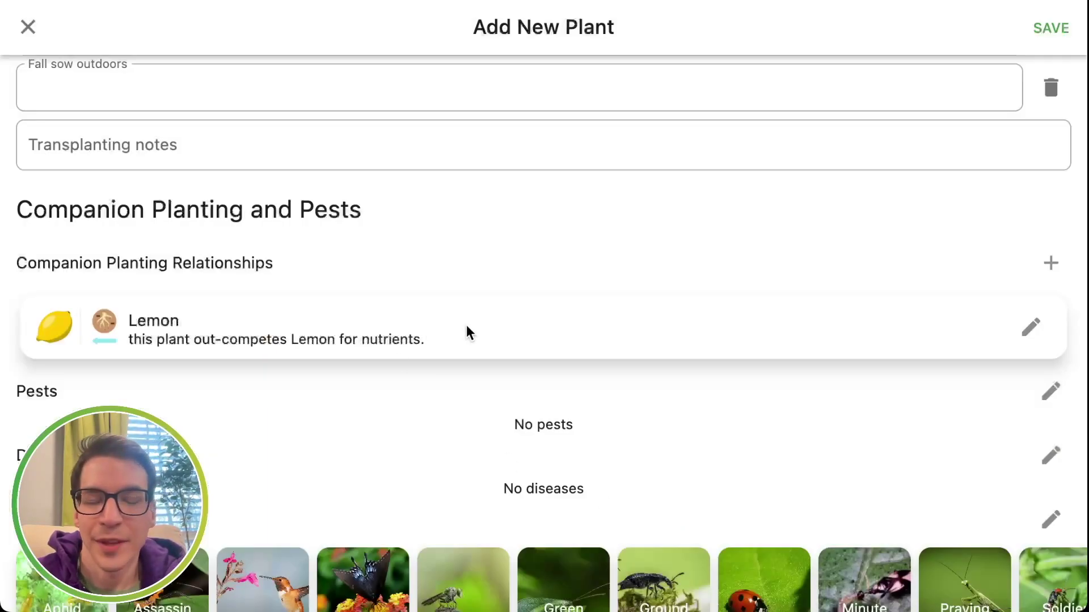
Step through the Growing from Seed, Planting Considerations and other detailed fields.
{"action": "scroll", "coordinate": [459, 335], "scroll_direction": "down", "scroll_amount": 1}
{"action": "scroll", "coordinate": [459, 334], "scroll_direction": "down", "scroll_amount": 1}
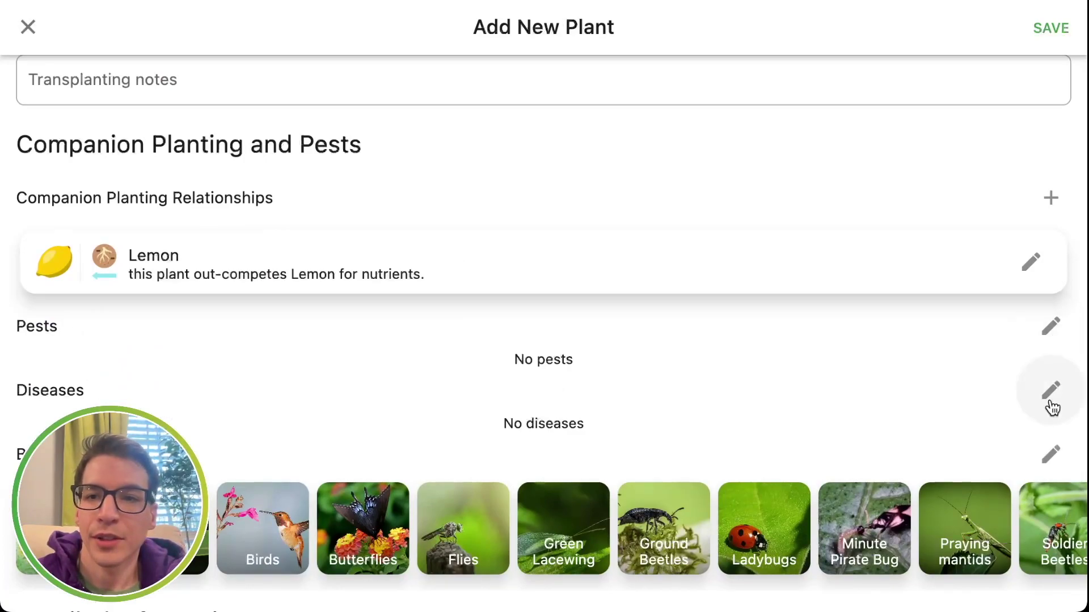
{"action": "scroll", "coordinate": [1050, 404], "scroll_direction": "down", "scroll_amount": 5}
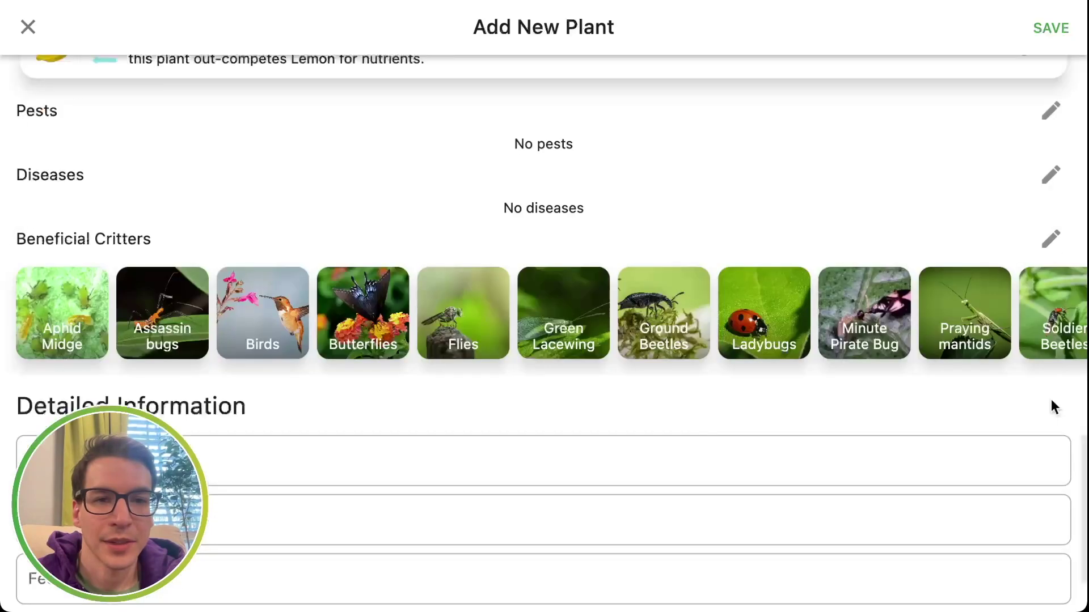
{"action": "scroll", "coordinate": [1050, 400], "scroll_direction": "down", "scroll_amount": 1}
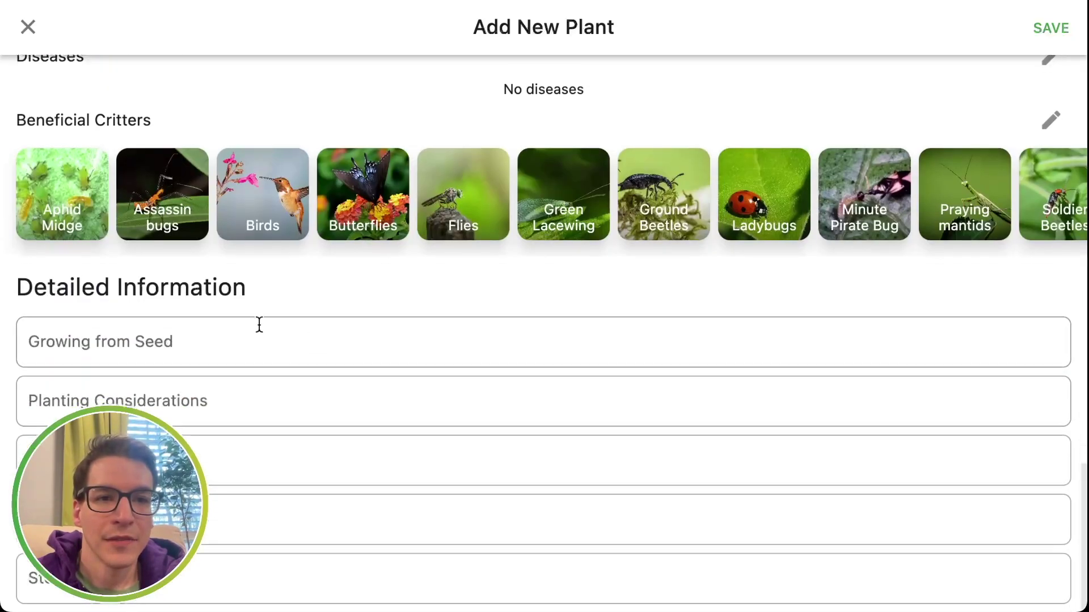
{"action": "left_click", "coordinate": [316, 360]}
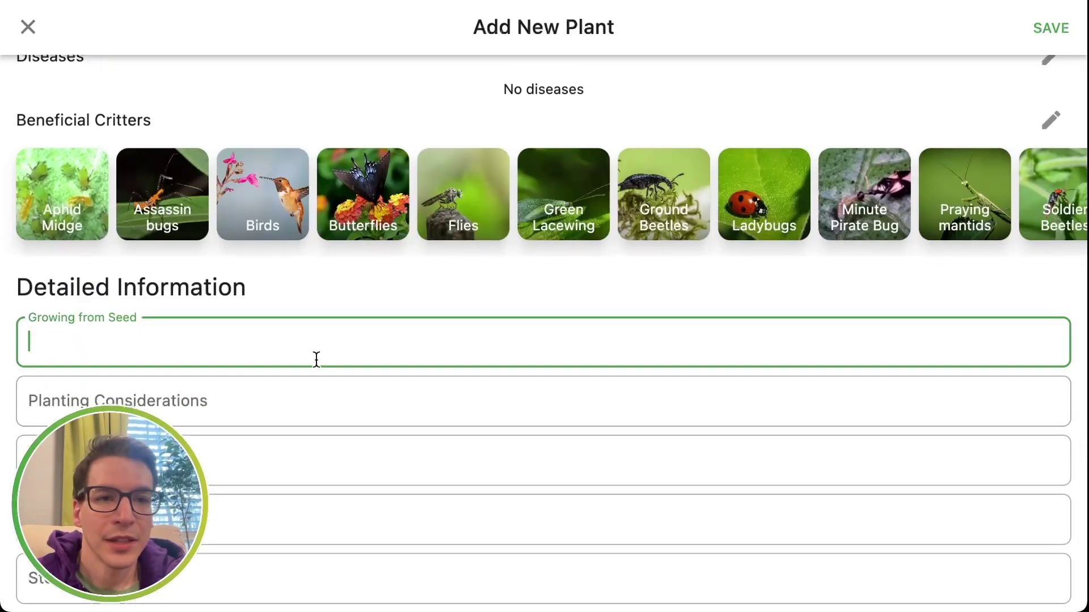
{"action": "left_click", "coordinate": [208, 398]}
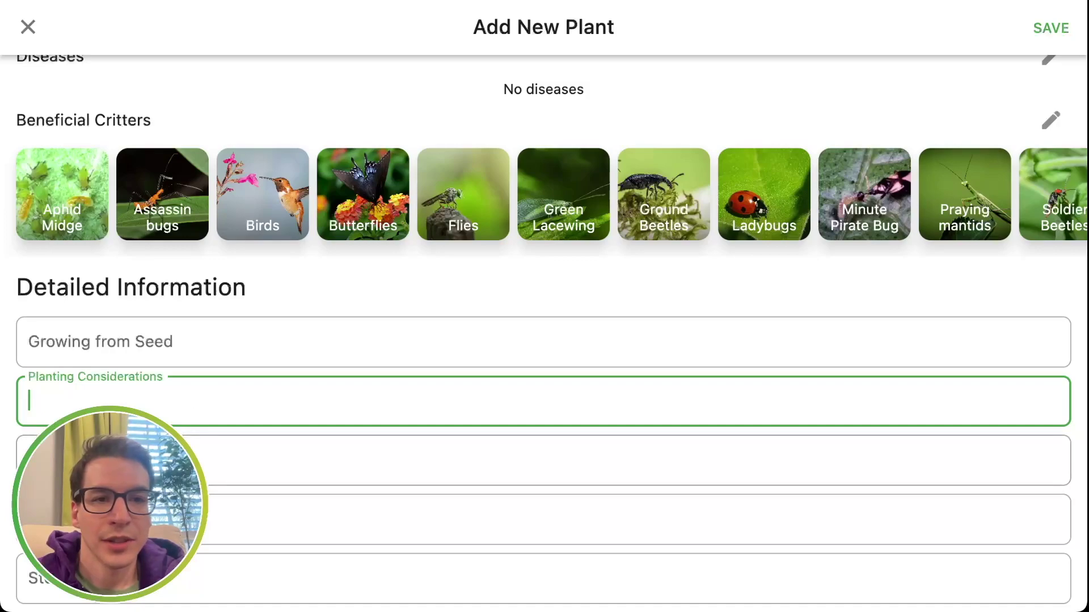
{"action": "left_click", "coordinate": [226, 460]}
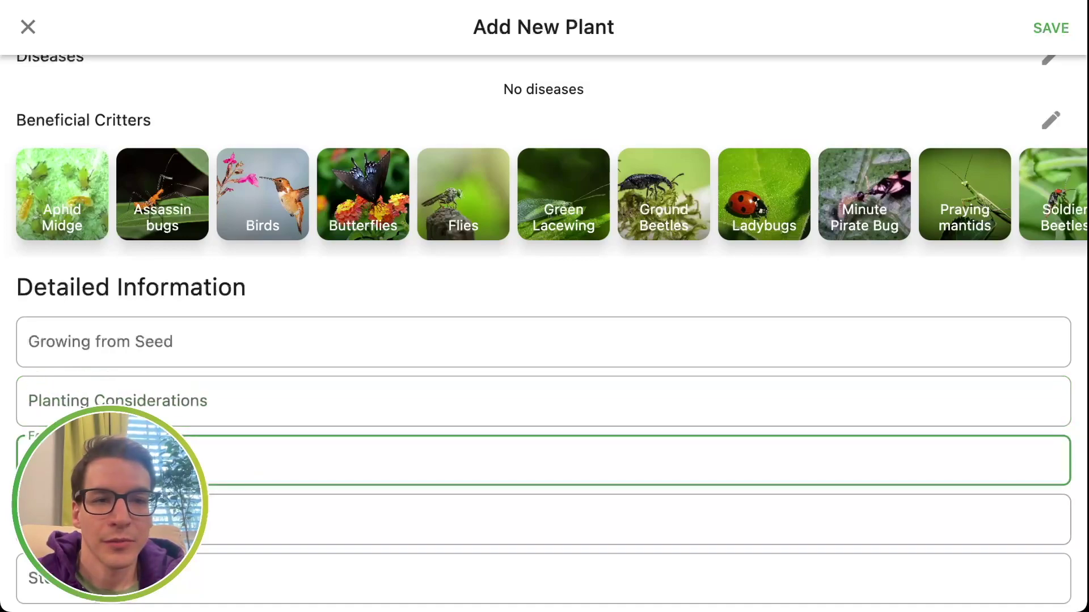
{"action": "key", "text": "Tab"}
{"action": "key", "text": "Tab"}
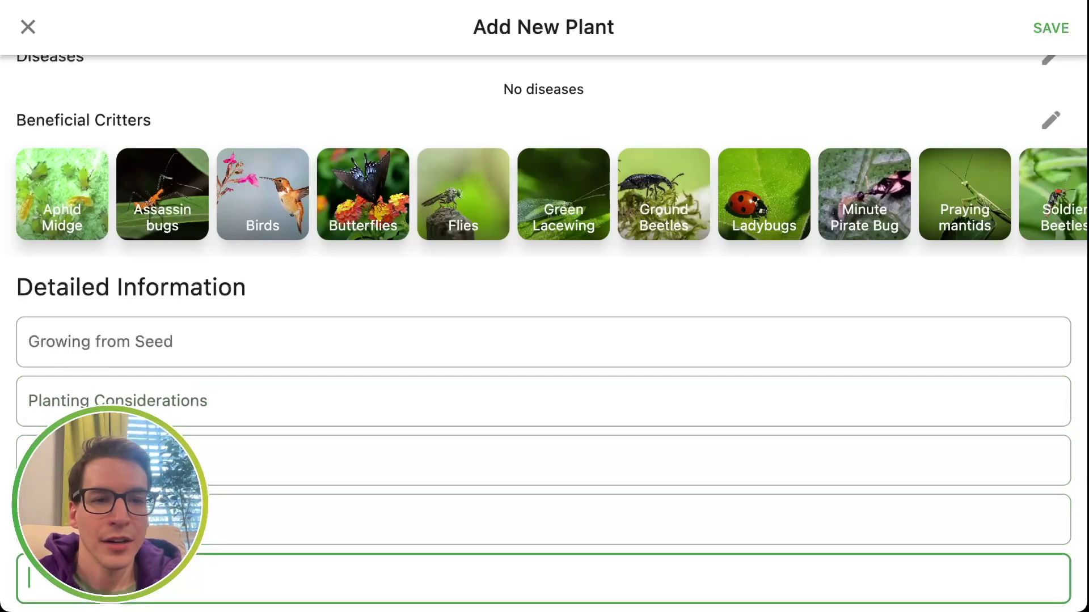
Check that the name reads Pineapple and save the plant.
{"action": "scroll", "coordinate": [761, 297], "scroll_direction": "up", "scroll_amount": 20}
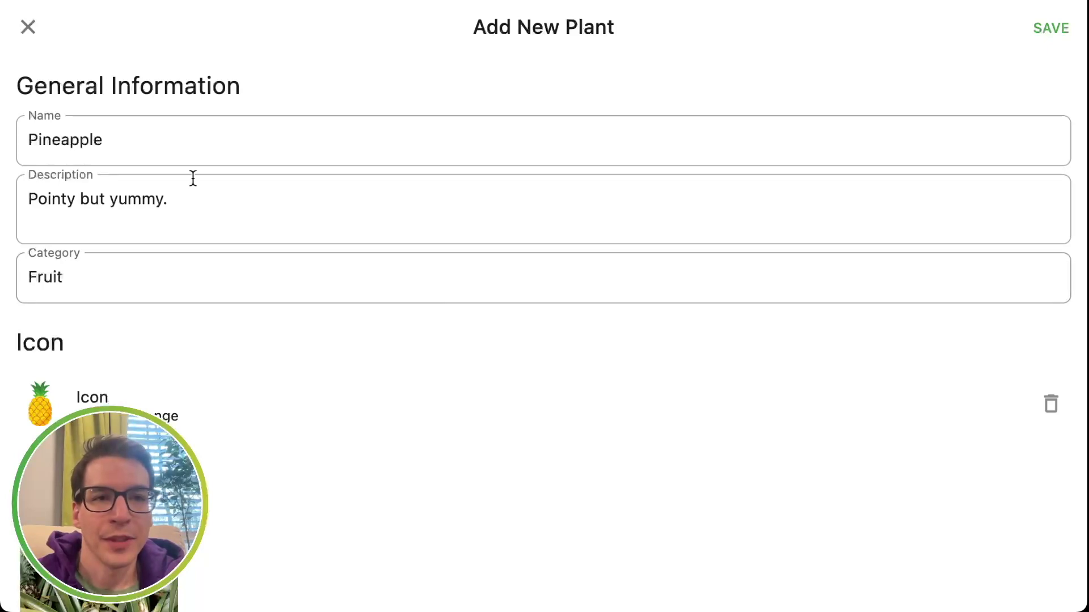
{"action": "left_click_drag", "start_coordinate": [19, 138], "coordinate": [117, 143]}
{"action": "left_click", "coordinate": [147, 147]}
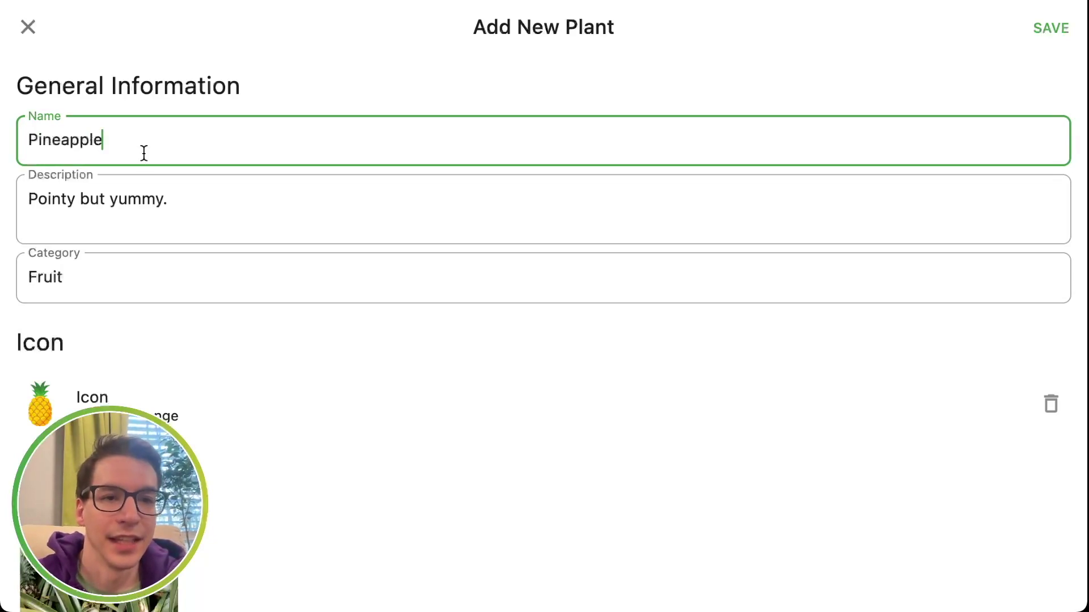
{"action": "left_click", "coordinate": [1050, 28]}
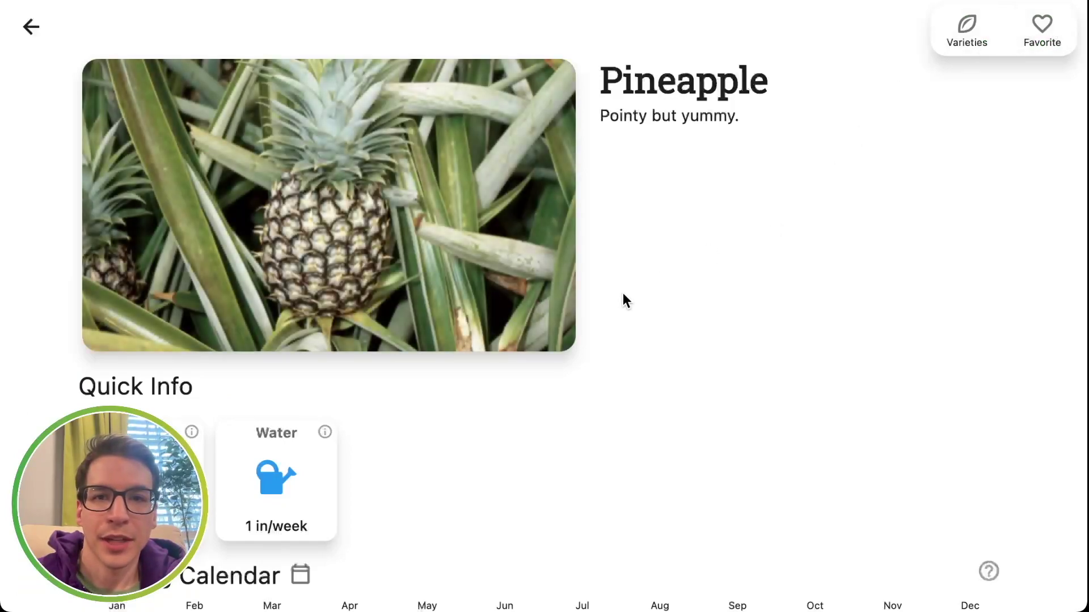
Check Lemon under Combative Plants on the Pineapple page, then return to Plants.
{"action": "scroll", "coordinate": [623, 293], "scroll_direction": "down", "scroll_amount": 9}
{"action": "scroll", "coordinate": [622, 293], "scroll_direction": "down", "scroll_amount": 4}
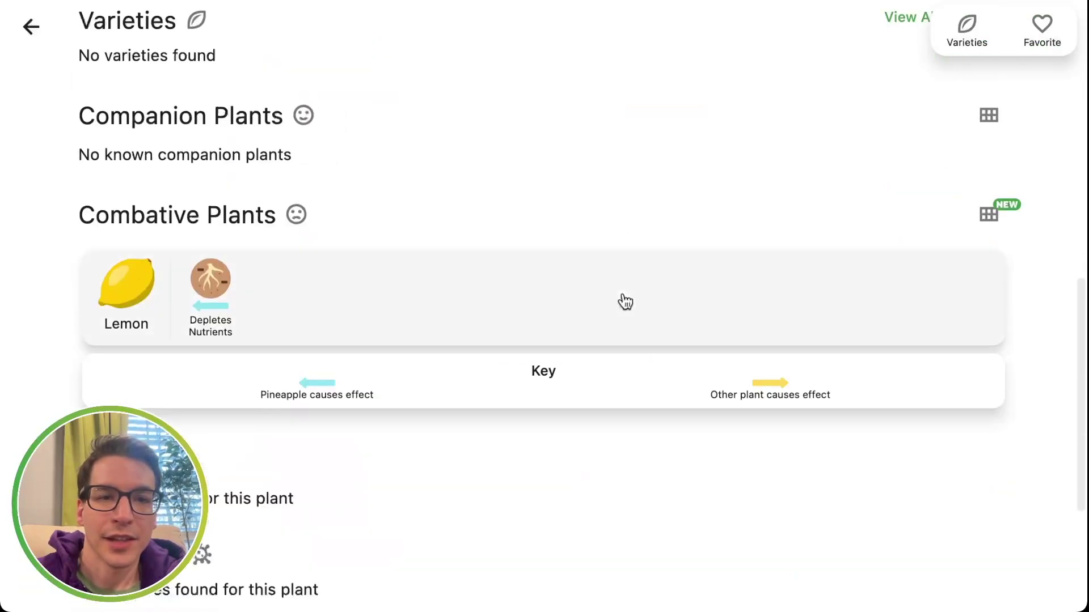
{"action": "scroll", "coordinate": [625, 302], "scroll_direction": "down", "scroll_amount": 5}
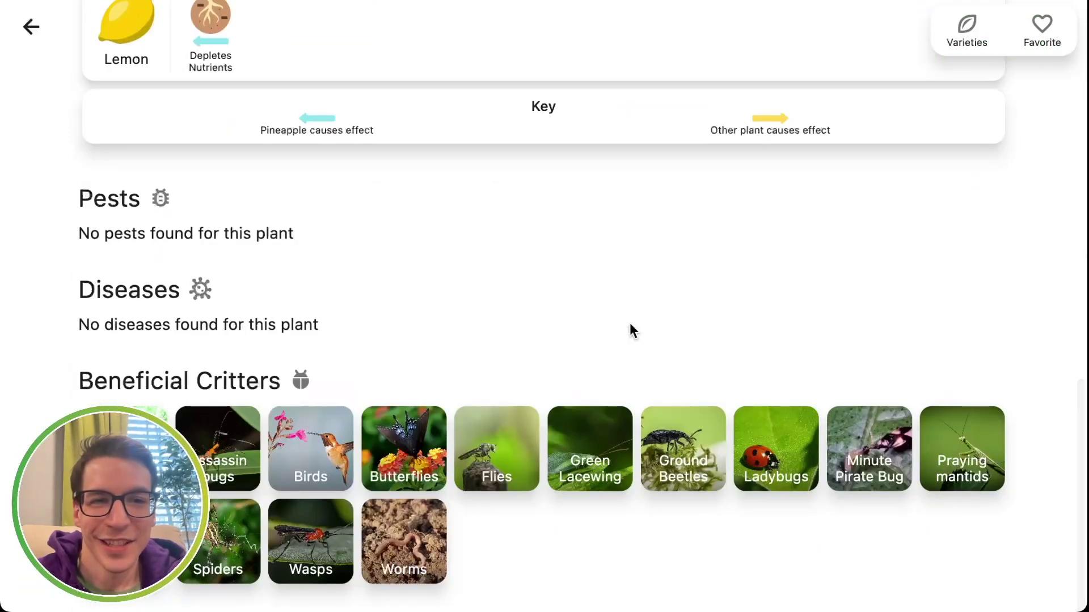
{"action": "scroll", "coordinate": [629, 326], "scroll_direction": "up", "scroll_amount": 18}
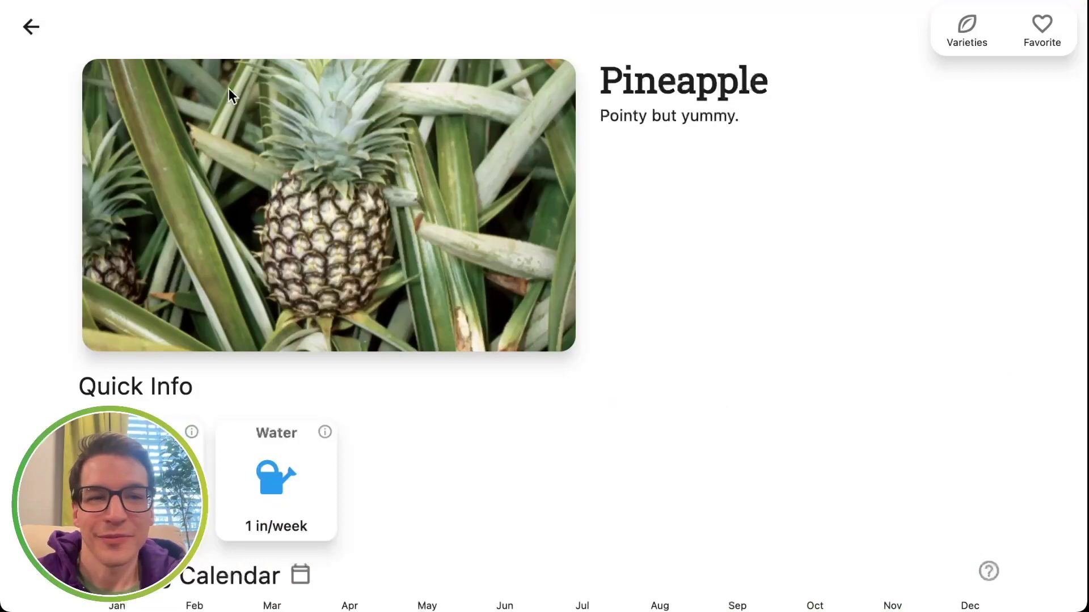
{"action": "left_click", "coordinate": [32, 28]}
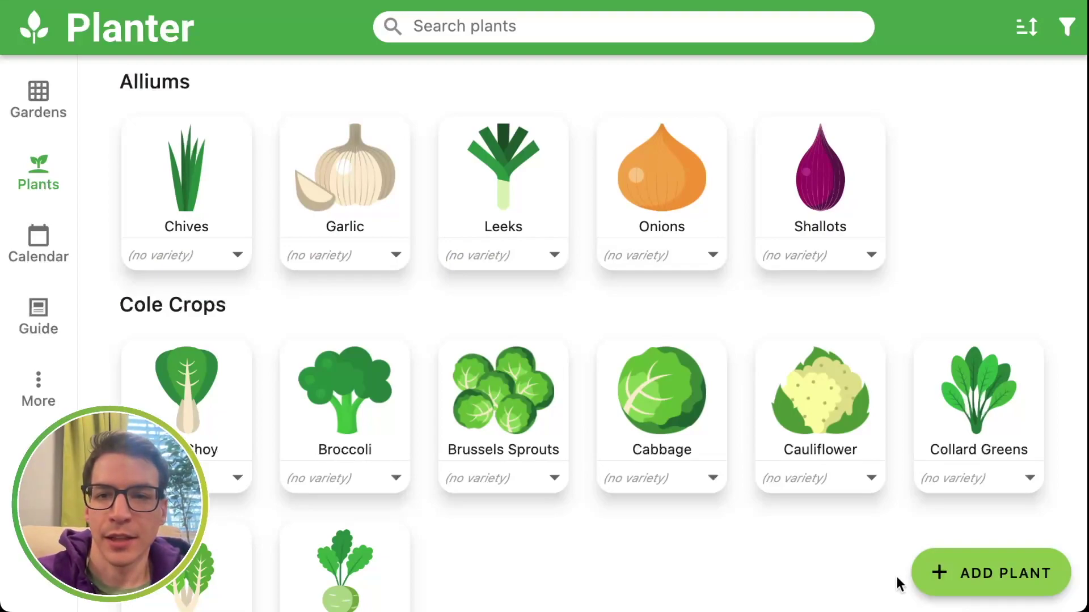
Scroll down to the Nightshades group and open the Tomatillos card.
{"action": "scroll", "coordinate": [736, 476], "scroll_direction": "down", "scroll_amount": 15}
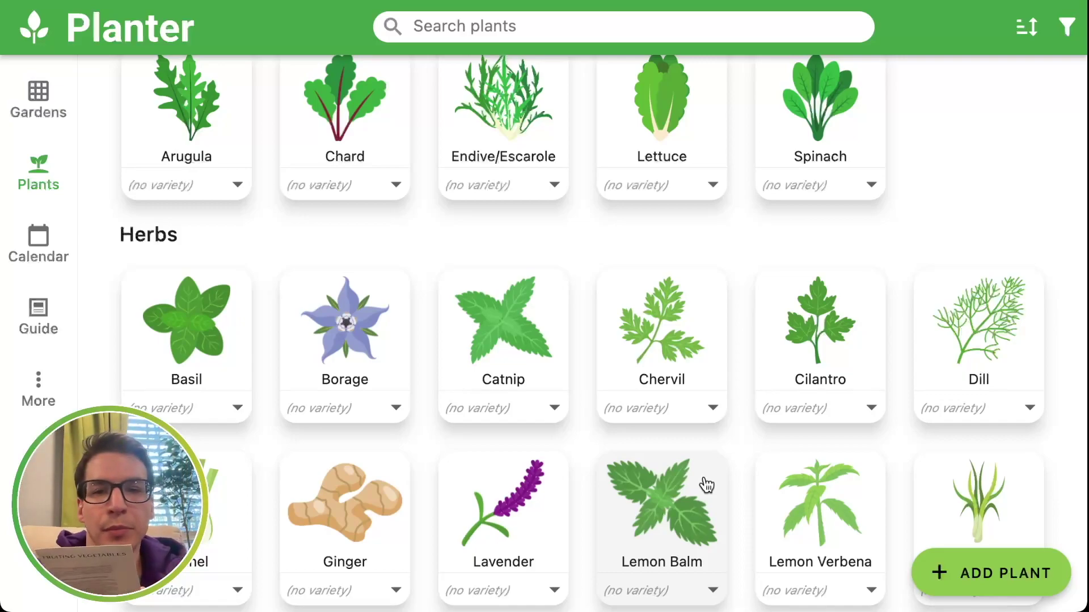
{"action": "scroll", "coordinate": [747, 272], "scroll_direction": "down", "scroll_amount": 10}
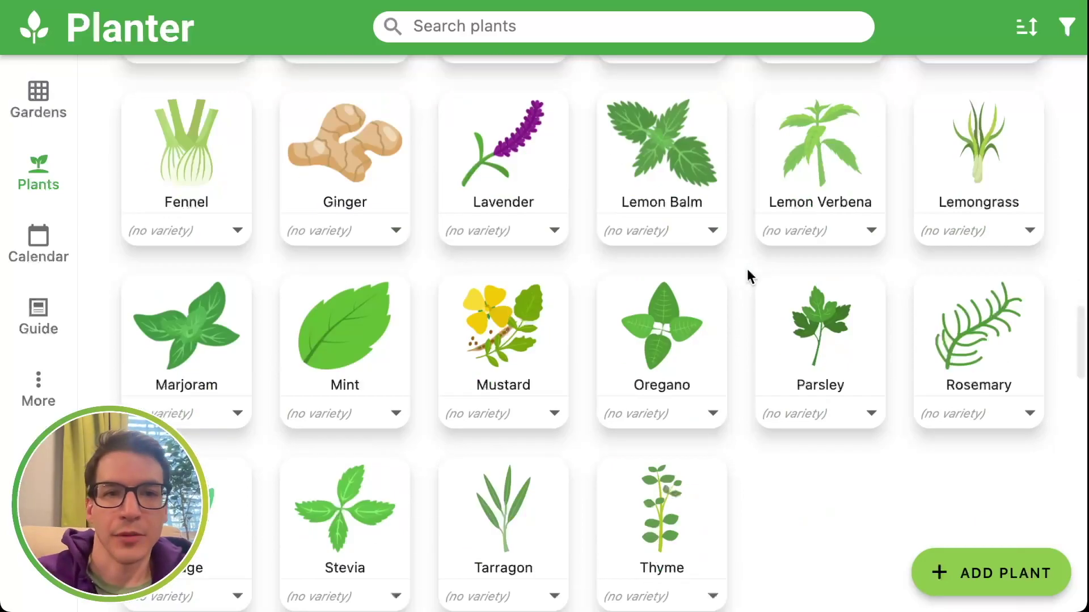
{"action": "scroll", "coordinate": [733, 267], "scroll_direction": "down", "scroll_amount": 15}
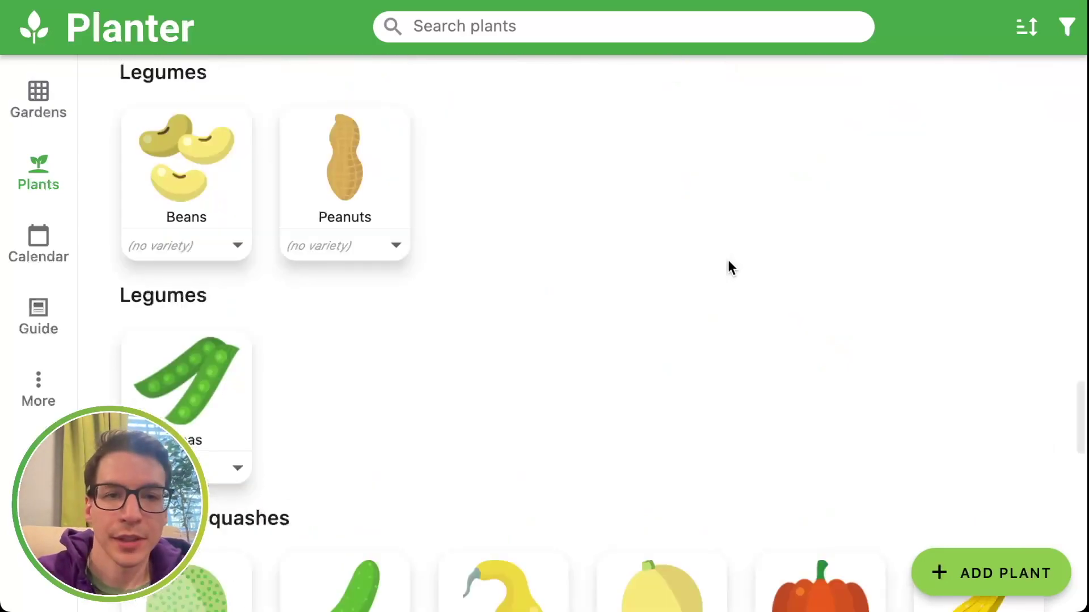
{"action": "scroll", "coordinate": [729, 264], "scroll_direction": "up", "scroll_amount": 3}
{"action": "scroll", "coordinate": [728, 263], "scroll_direction": "down", "scroll_amount": 4}
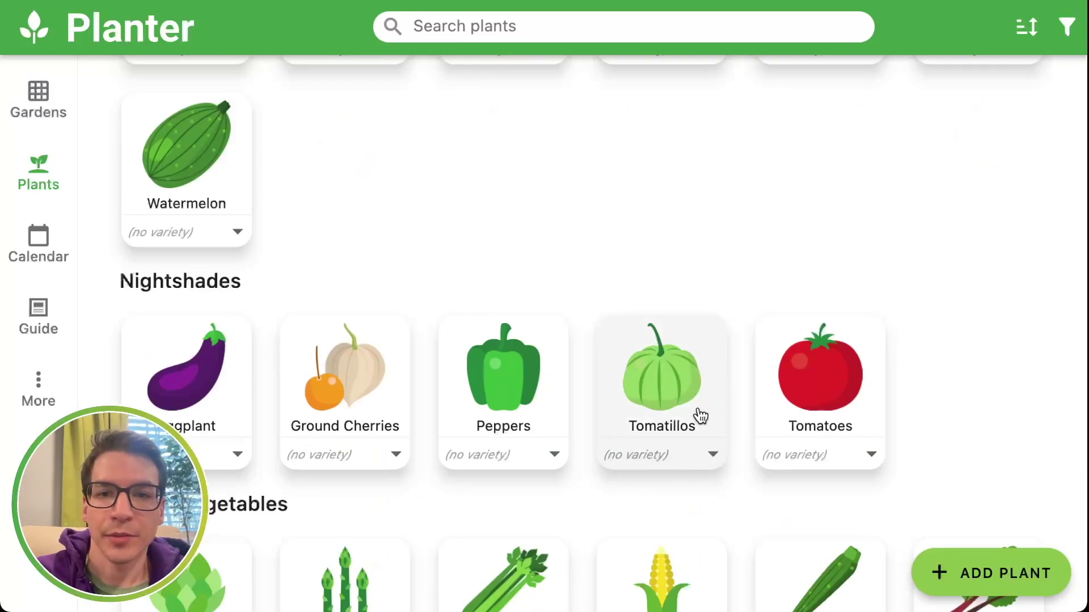
{"action": "left_click", "coordinate": [697, 417]}
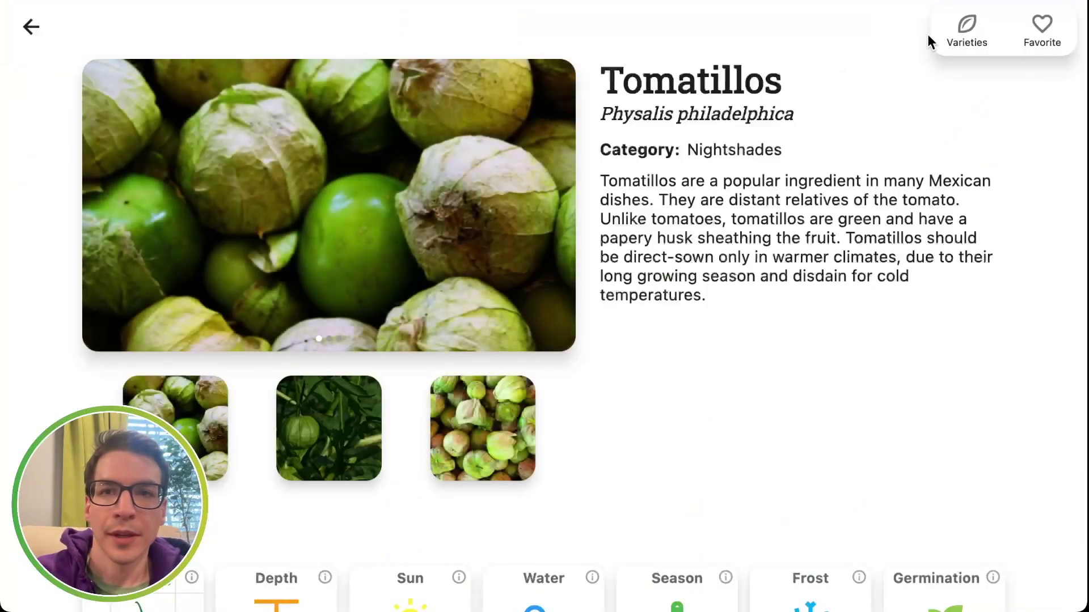
Search the Tomatillos varieties for 'purple', clear the search, and start a new variety.
{"action": "left_click", "coordinate": [965, 35]}
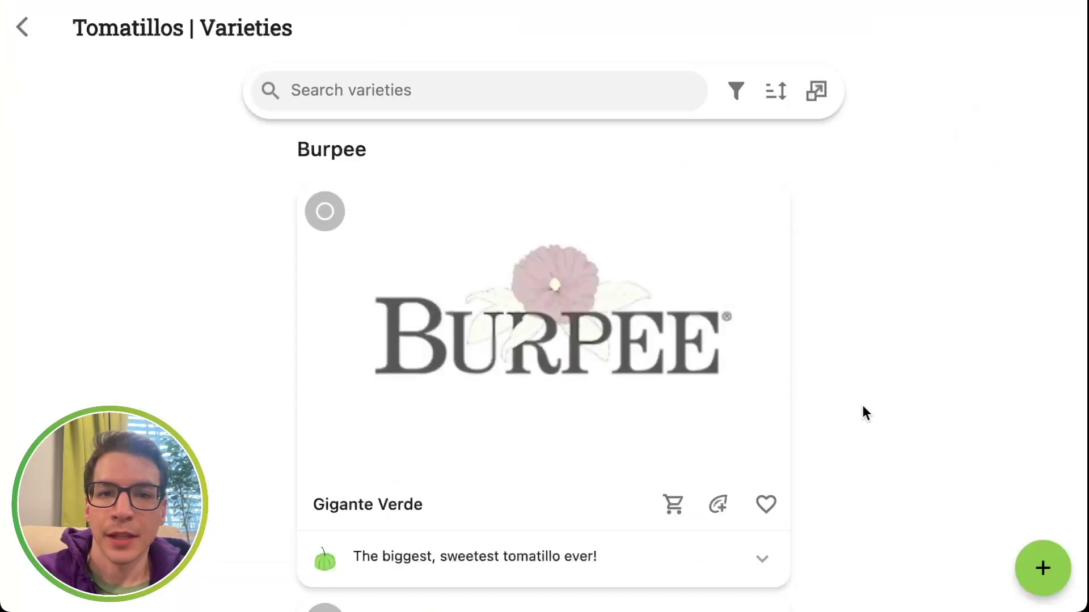
{"action": "left_click", "coordinate": [599, 88]}
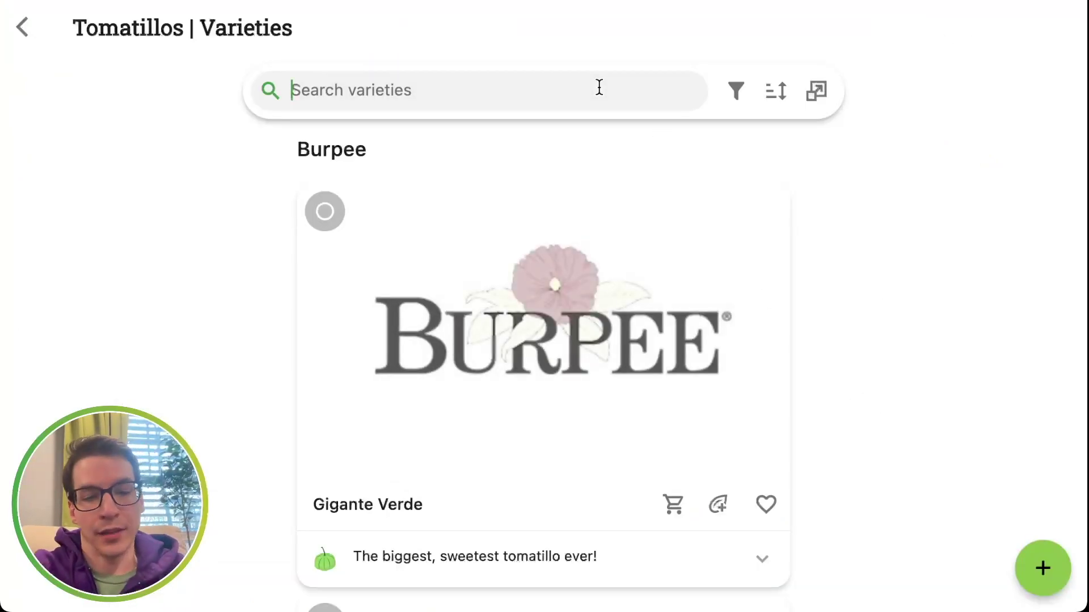
{"action": "type", "text": "purple"}
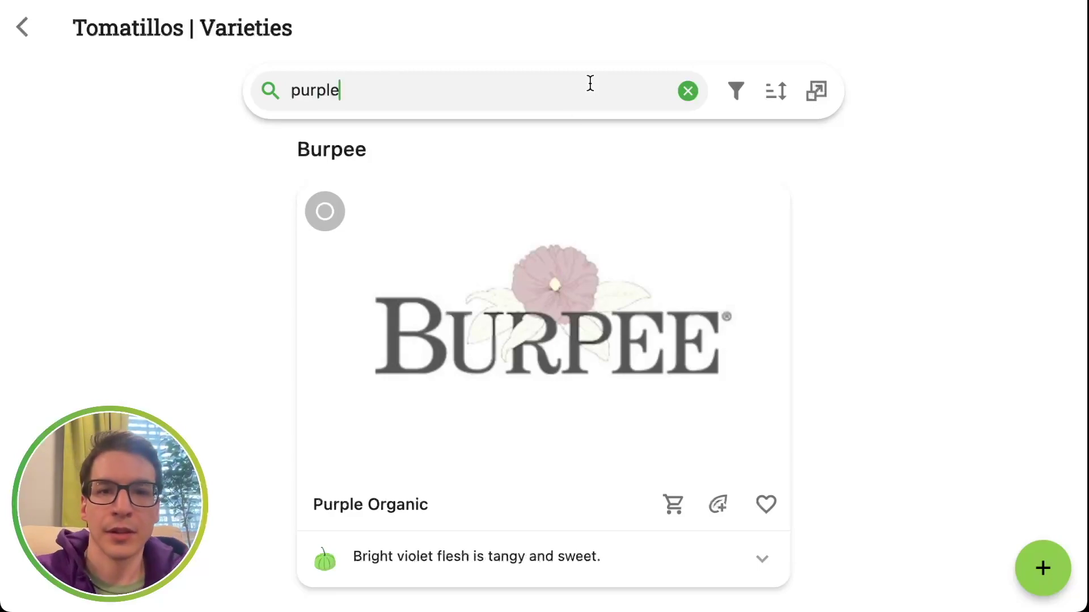
{"action": "scroll", "coordinate": [612, 309], "scroll_direction": "down", "scroll_amount": 1}
{"action": "scroll", "coordinate": [611, 309], "scroll_direction": "up", "scroll_amount": 1}
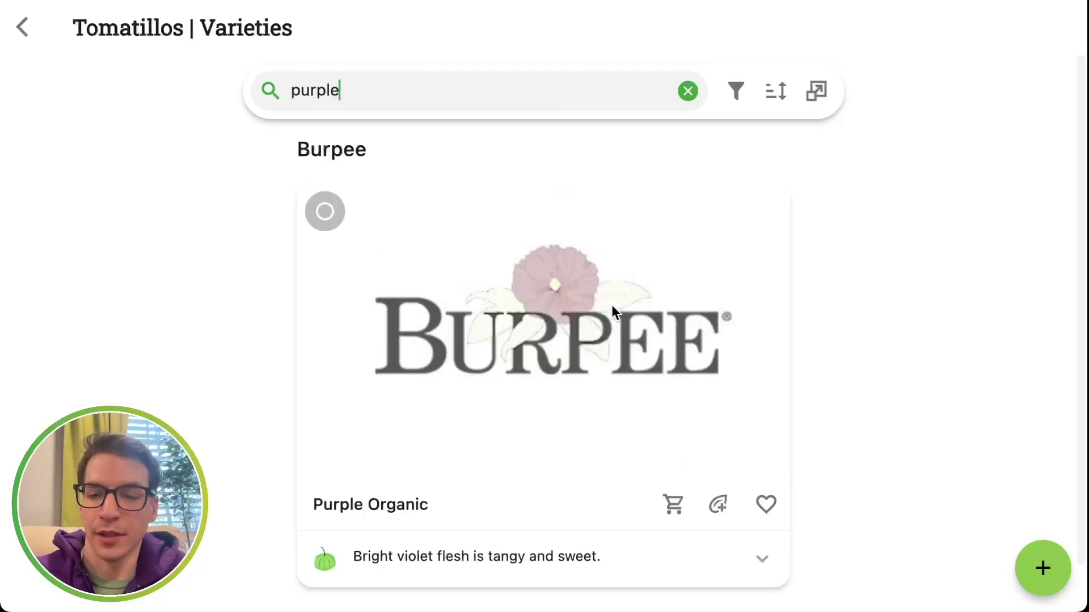
{"action": "key", "text": "BackSpace"}
{"action": "key", "text": "BackSpace"}
{"action": "key", "text": "BackSpace"}
{"action": "key", "text": "BackSpace"}
{"action": "key", "text": "BackSpace"}
{"action": "key", "text": "BackSpace"}
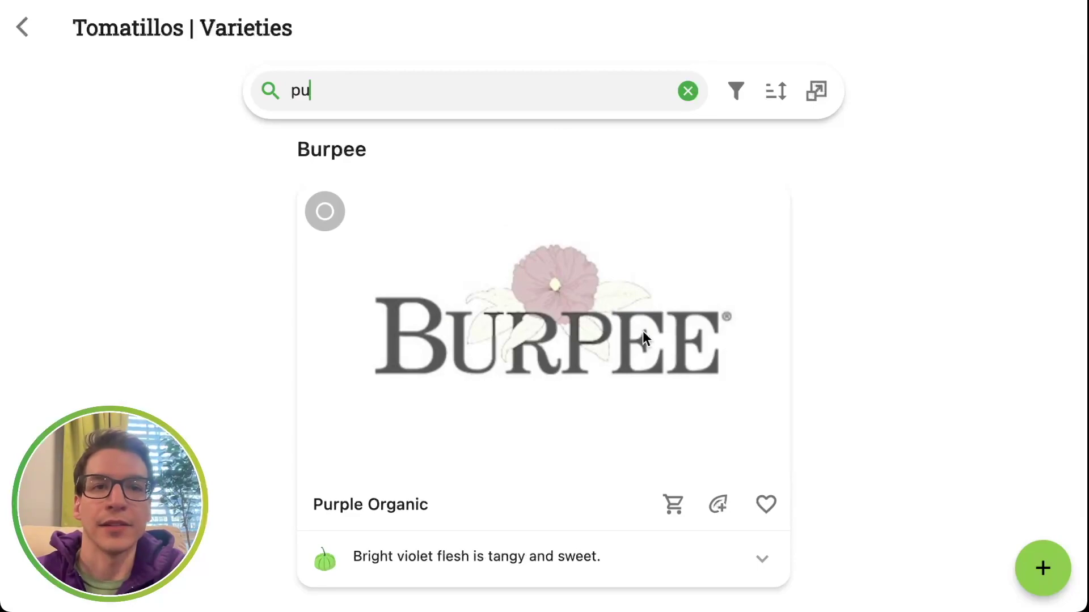
{"action": "left_click", "coordinate": [1050, 561]}
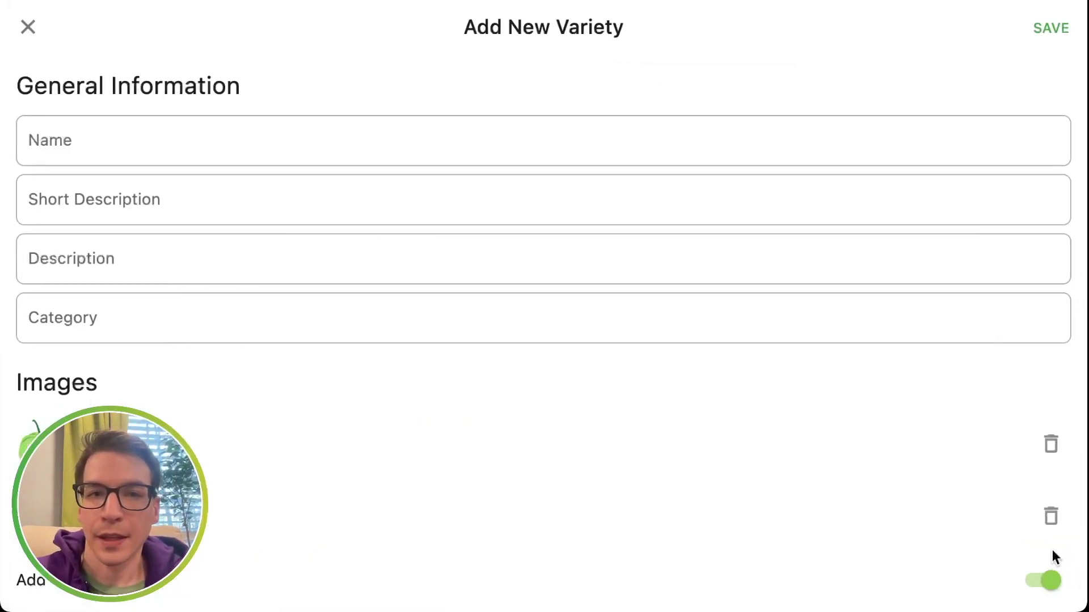
Enter 'Purple de Milpa' as the new variety's name.
{"action": "left_click", "coordinate": [390, 130]}
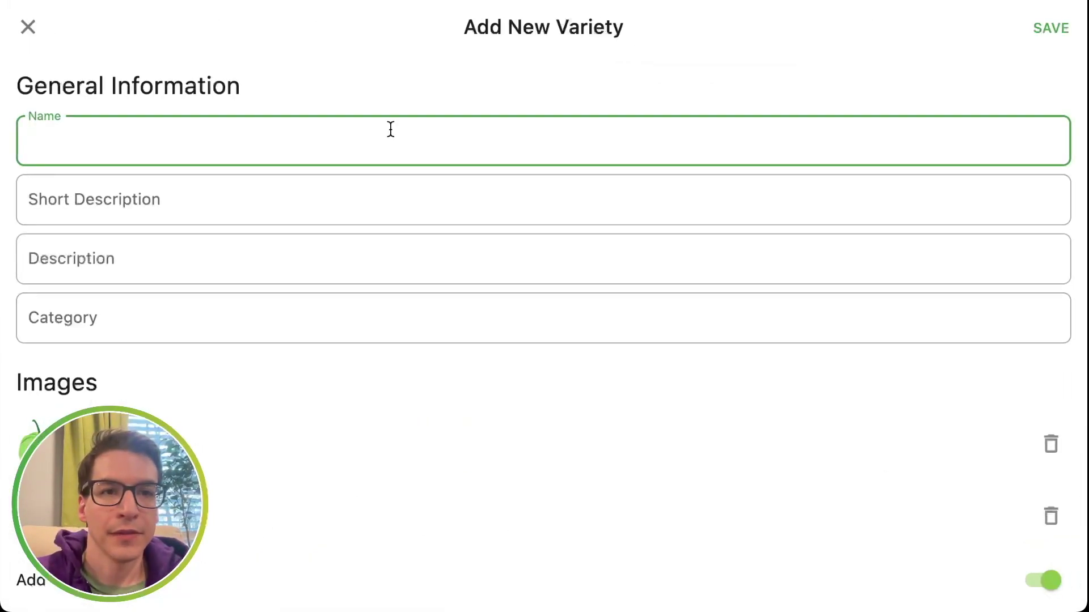
{"action": "type", "text": "P"}
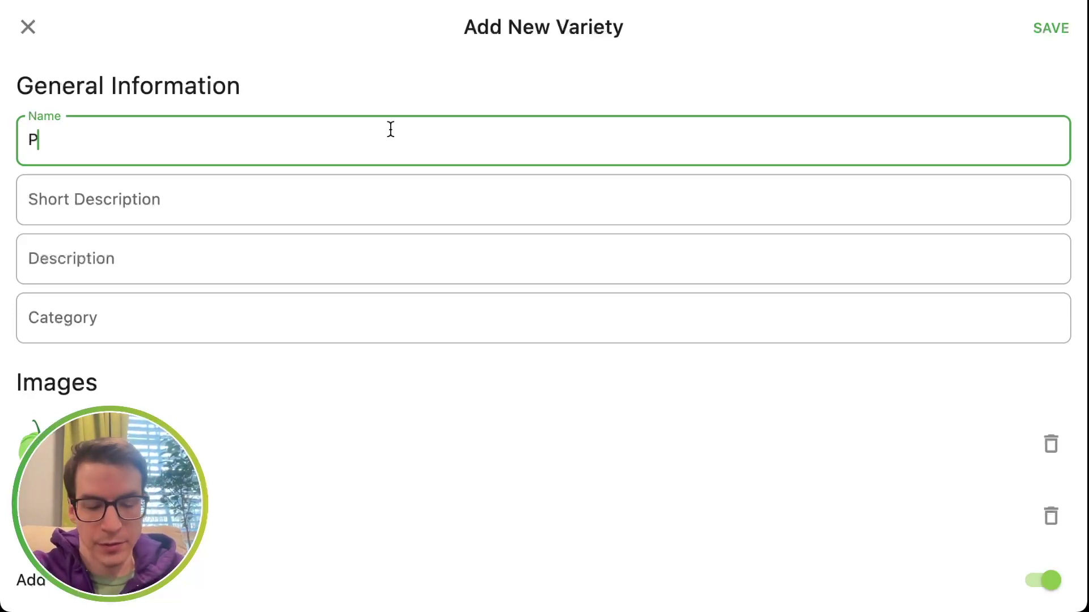
{"action": "type", "text": "urple de Milpa"}
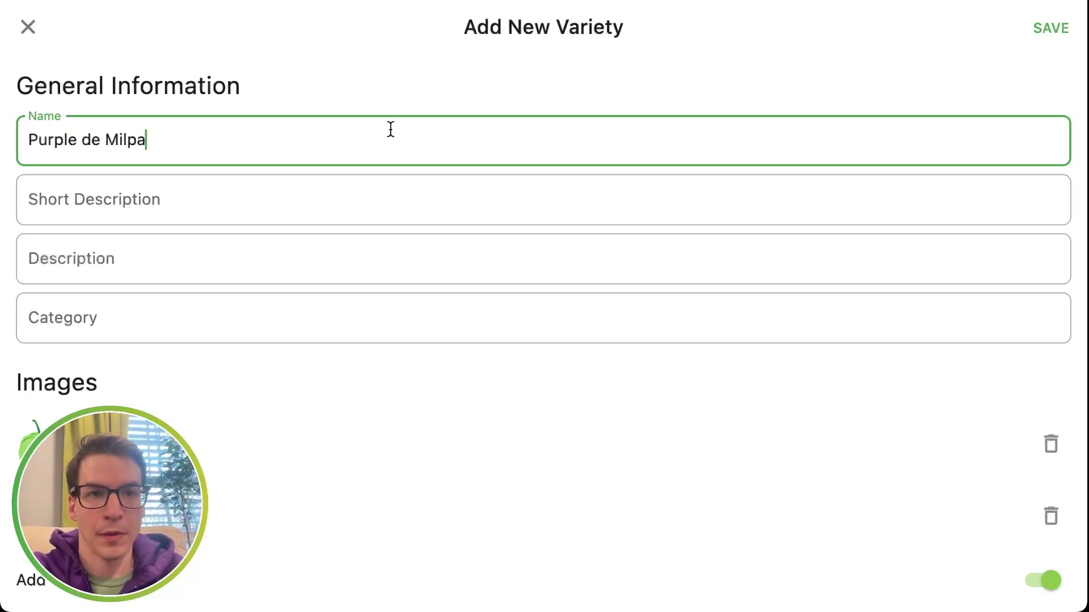
{"action": "key", "text": "Tab"}
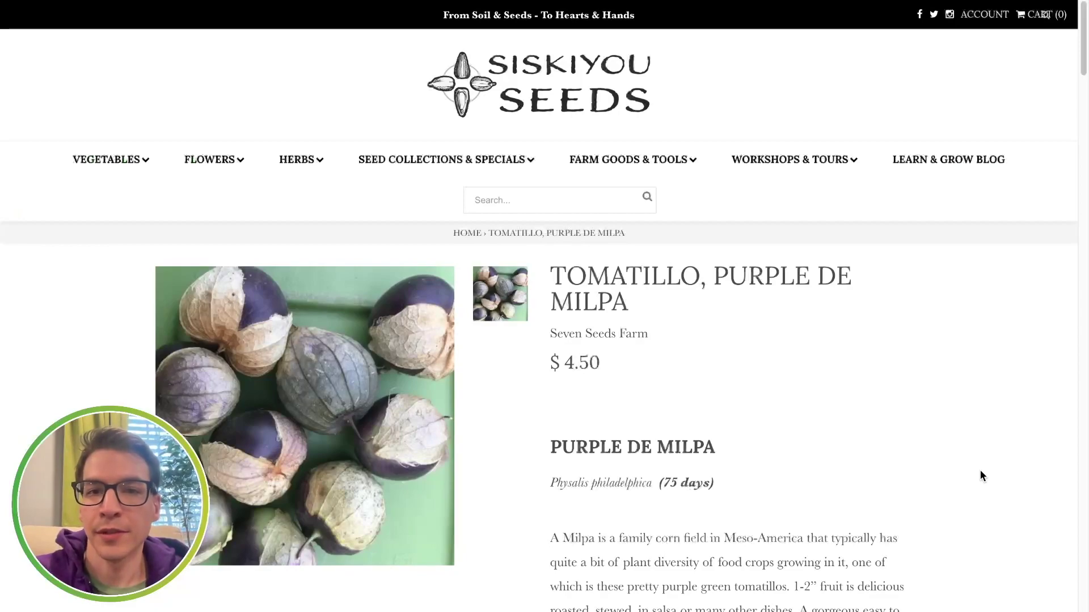
Scroll the Siskiyou Seeds product page and select the Purple de Milpa description paragraph.
{"action": "scroll", "coordinate": [734, 322], "scroll_direction": "down", "scroll_amount": 1}
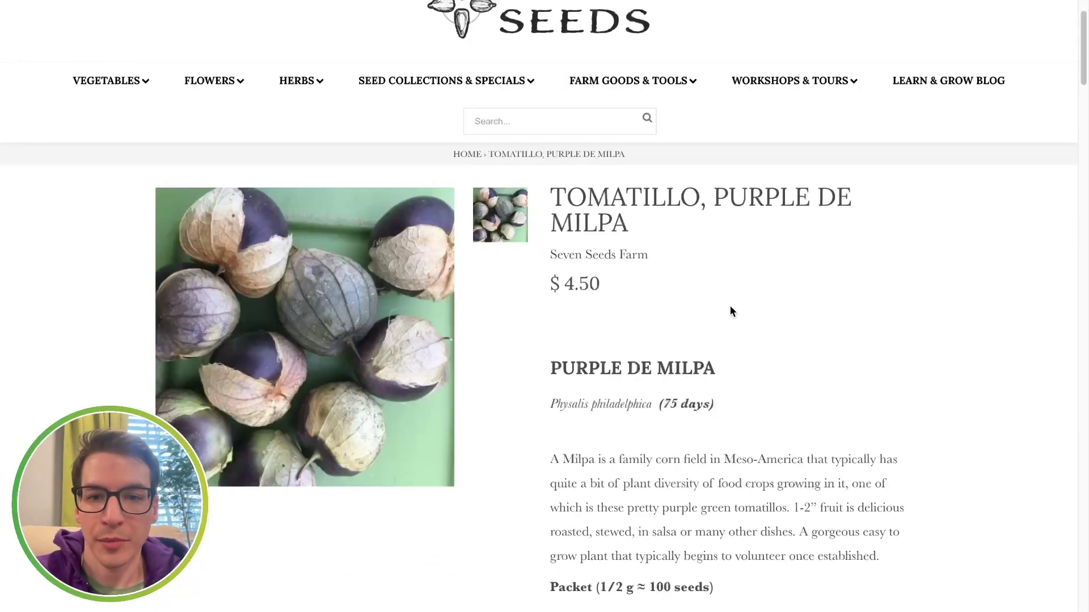
{"action": "left_click_drag", "start_coordinate": [554, 456], "coordinate": [836, 571]}
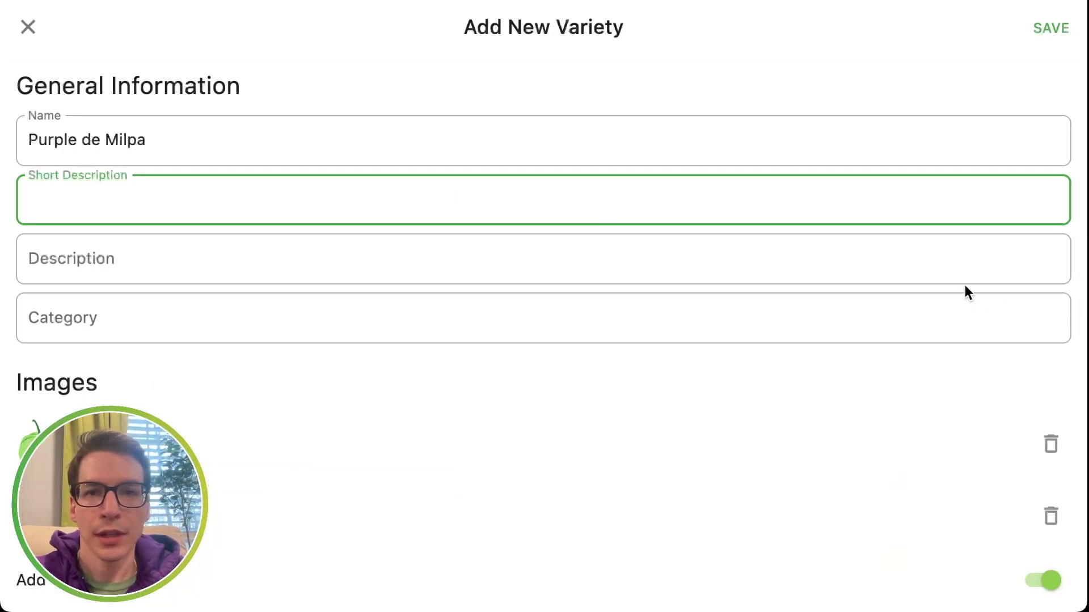
Paste the Milpa paragraph into Description, then deselect the text on the shop page.
{"action": "left_click", "coordinate": [960, 263]}
{"action": "type", "text": "A Milpa is a family corn field in Meso-America that typically has quite a bit of plant diversity of food crops growing in it, one of which is these pretty purple green tomatillos. 1-2″ fruit is delicious roasted, stewed, in salsa or many other dishes. A gorgeous easy to grow plant that typically begins to volunteer once established."}
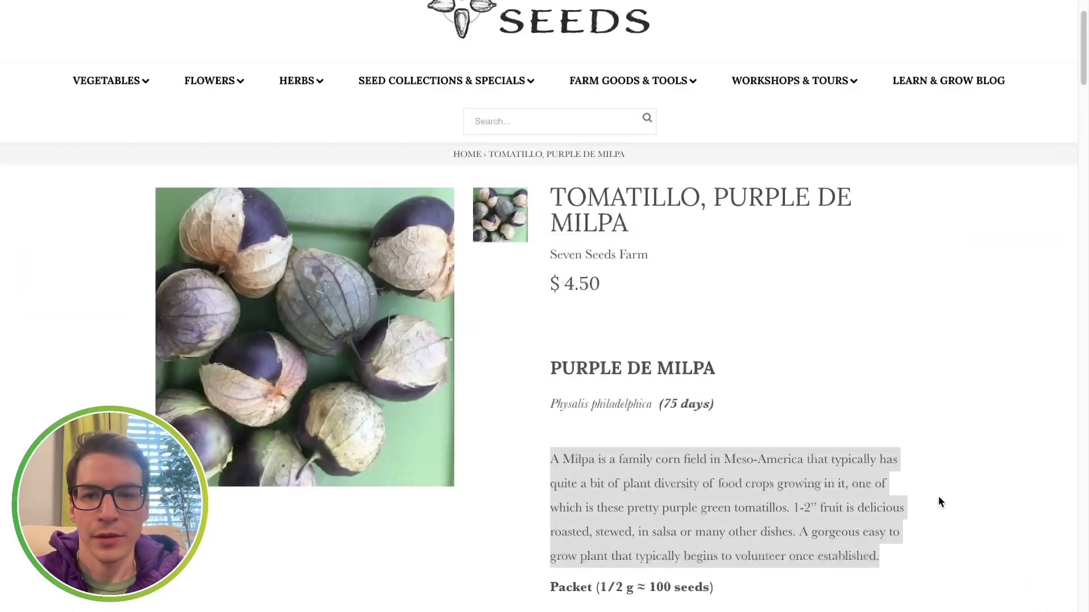
{"action": "left_click", "coordinate": [930, 499]}
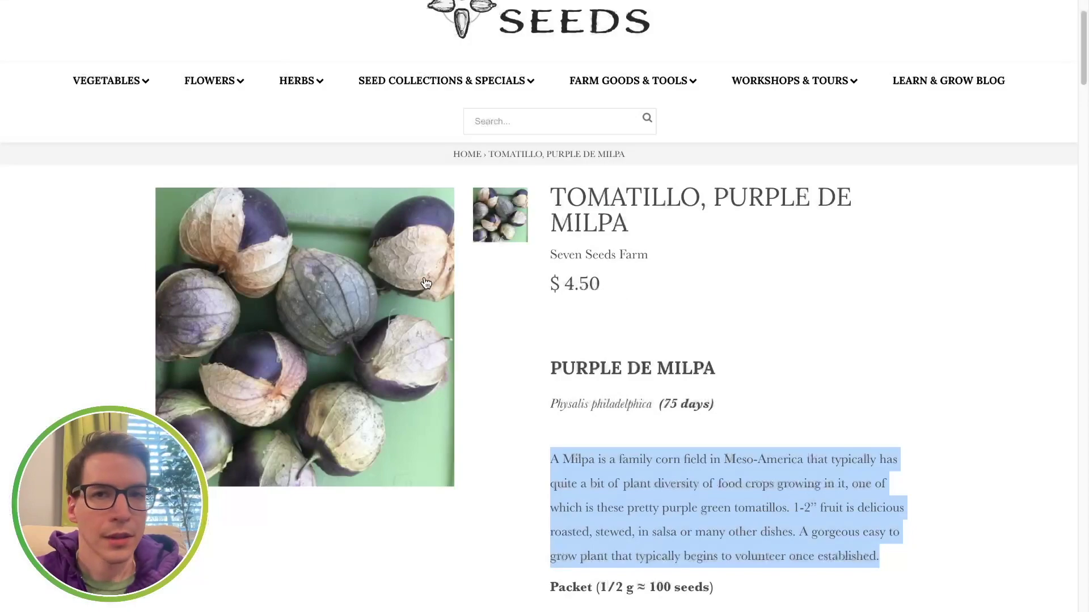
{"action": "left_click", "coordinate": [790, 220]}
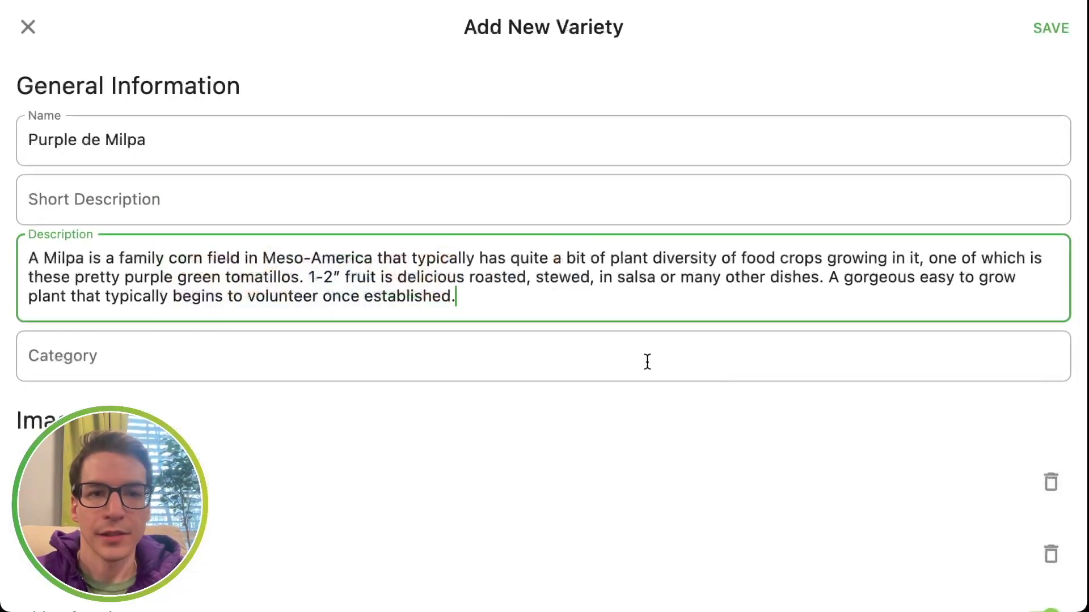
{"action": "scroll", "coordinate": [578, 342], "scroll_direction": "down", "scroll_amount": 2}
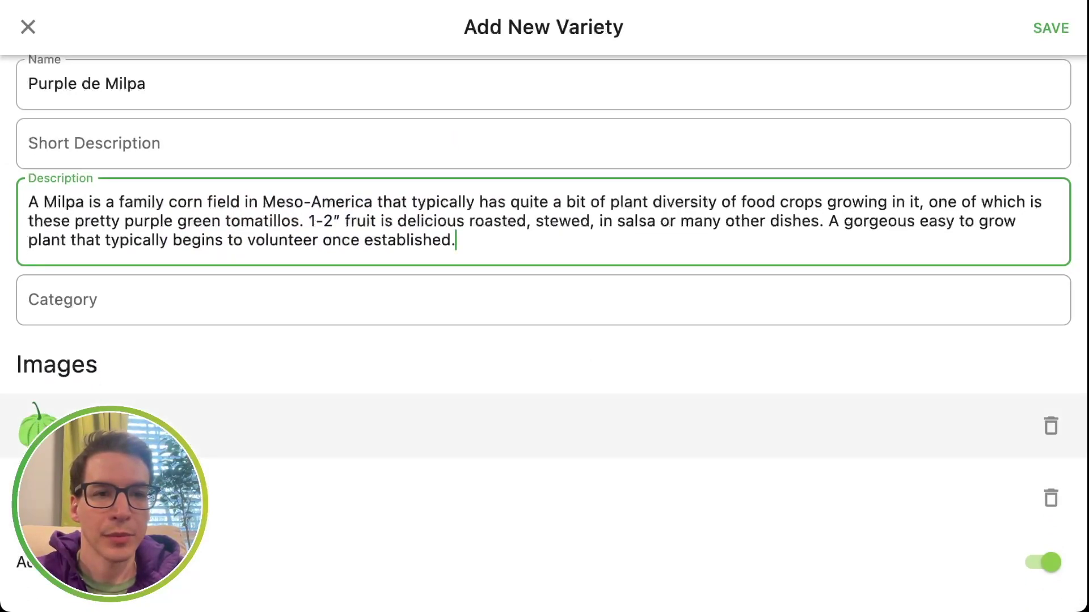
Leave the variety icon unchanged and add a purple tomatillo photo under Images.
{"action": "left_click", "coordinate": [37, 428]}
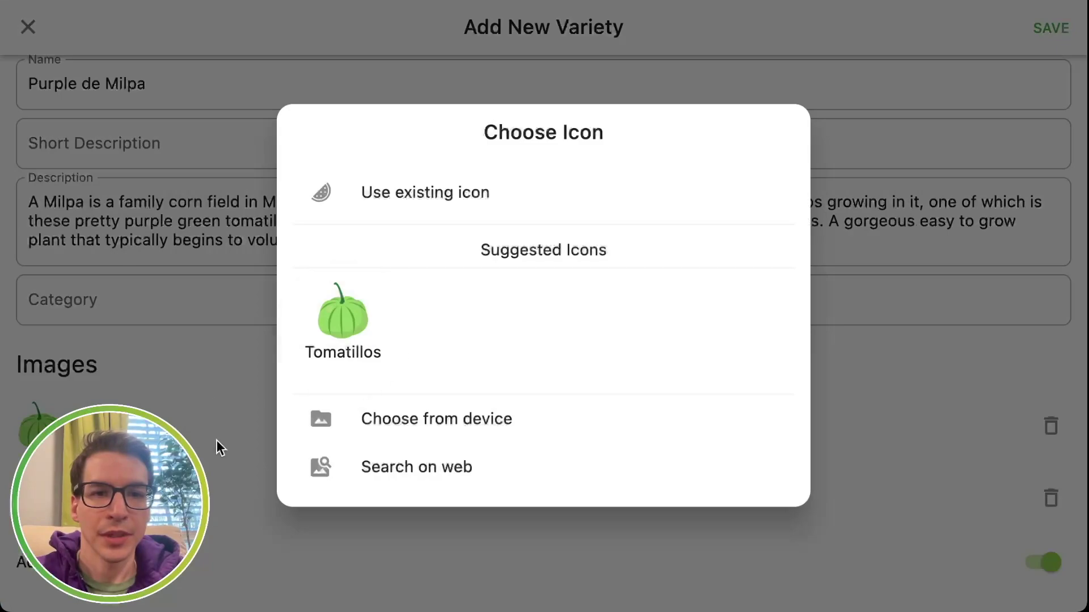
{"action": "left_click", "coordinate": [203, 359]}
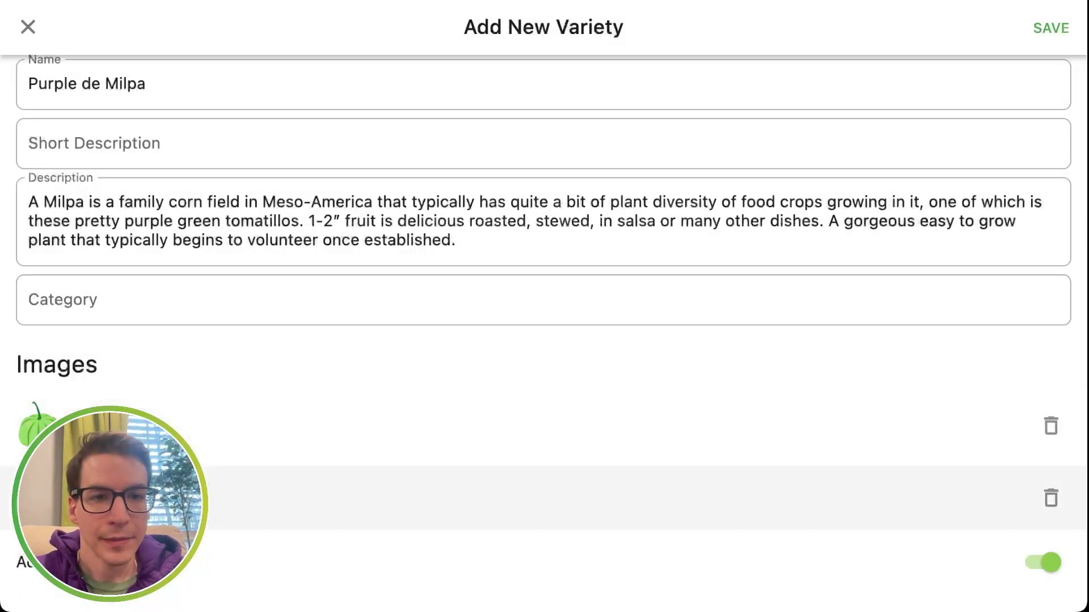
{"action": "left_click", "coordinate": [170, 498]}
{"action": "left_click", "coordinate": [563, 302]}
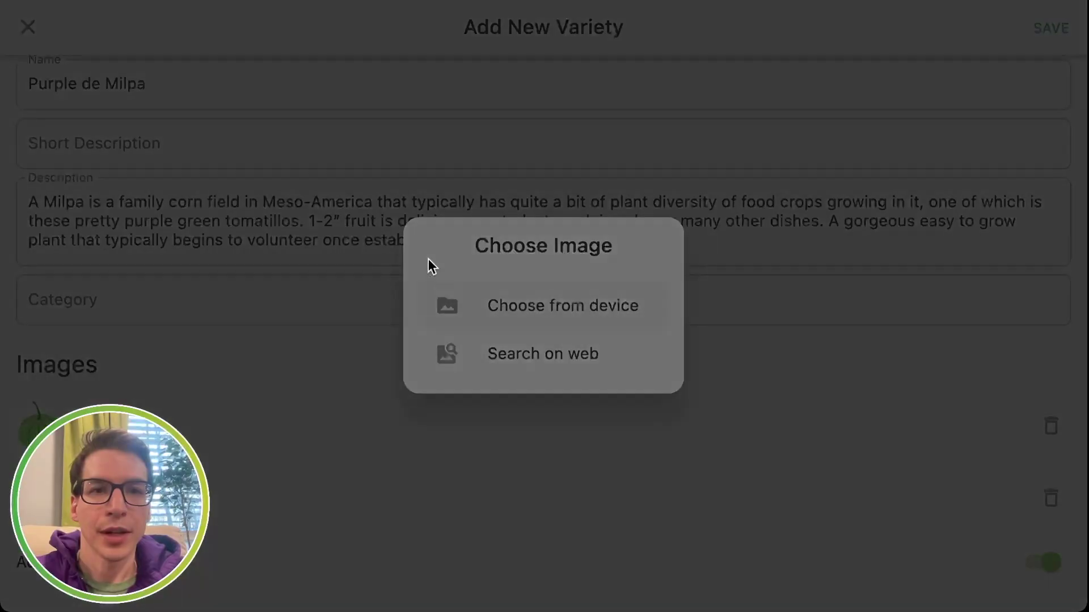
{"action": "left_click", "coordinate": [892, 487]}
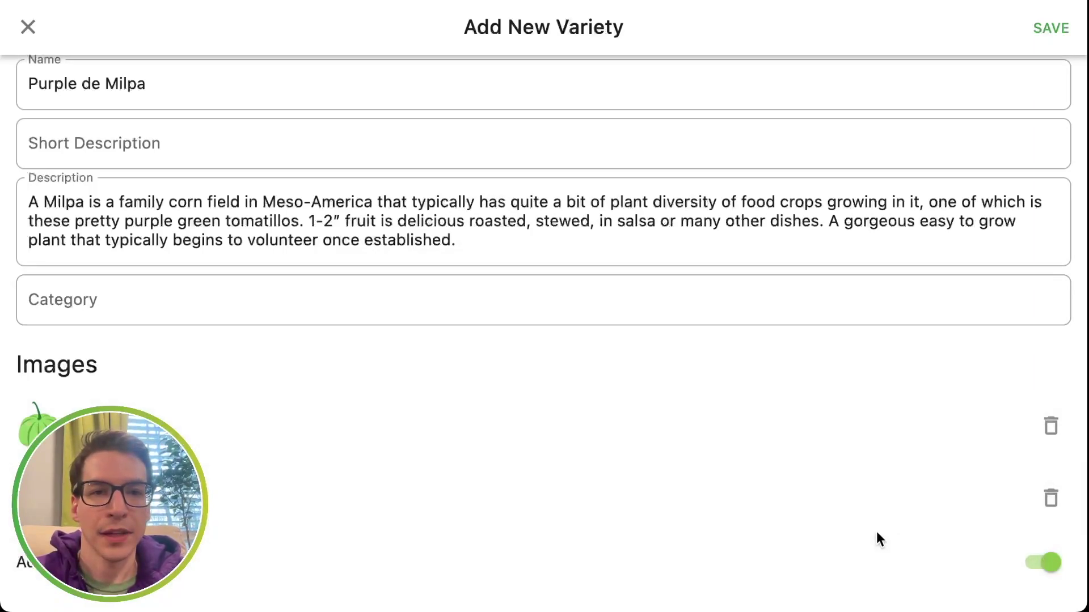
Leave the variety's Category field blank.
{"action": "scroll", "coordinate": [876, 536], "scroll_direction": "up", "scroll_amount": 2}
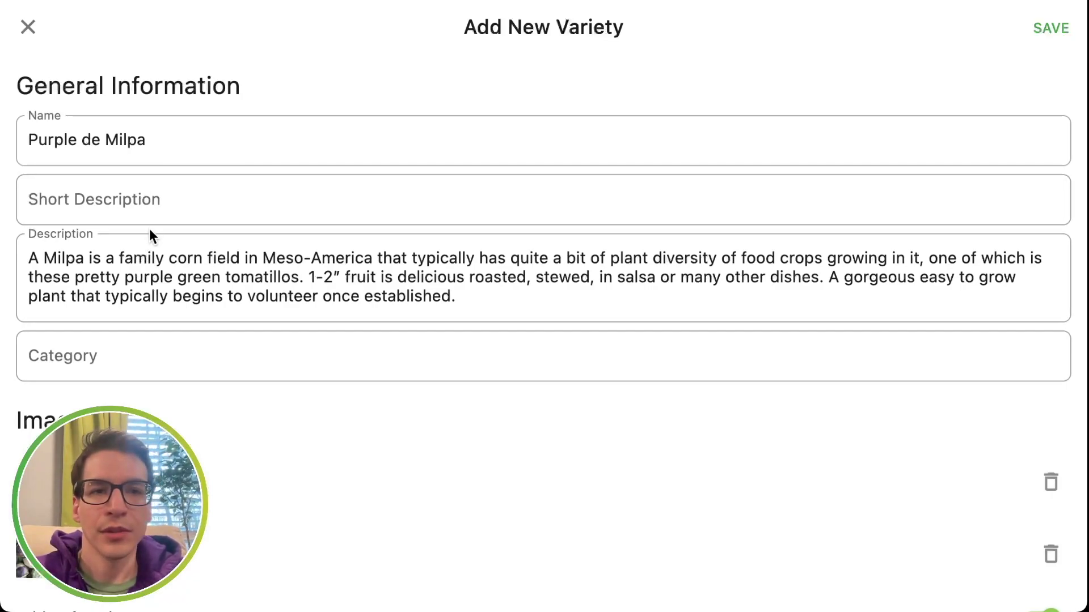
{"action": "left_click", "coordinate": [137, 369]}
{"action": "left_click", "coordinate": [258, 414]}
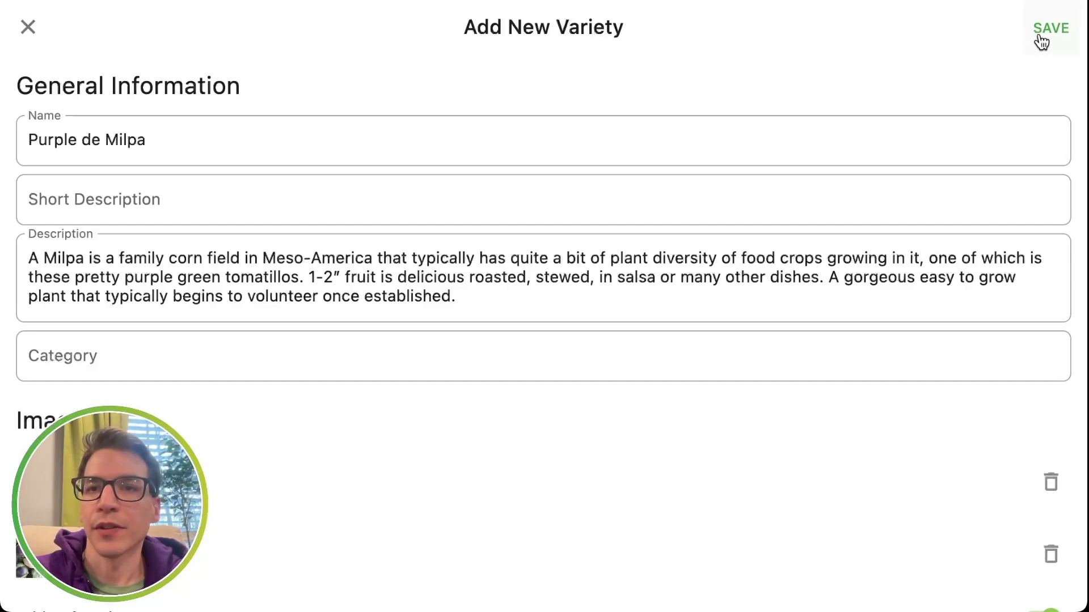
Save the Purple de Milpa variety to the Tomatillos list.
{"action": "left_click", "coordinate": [1061, 36]}
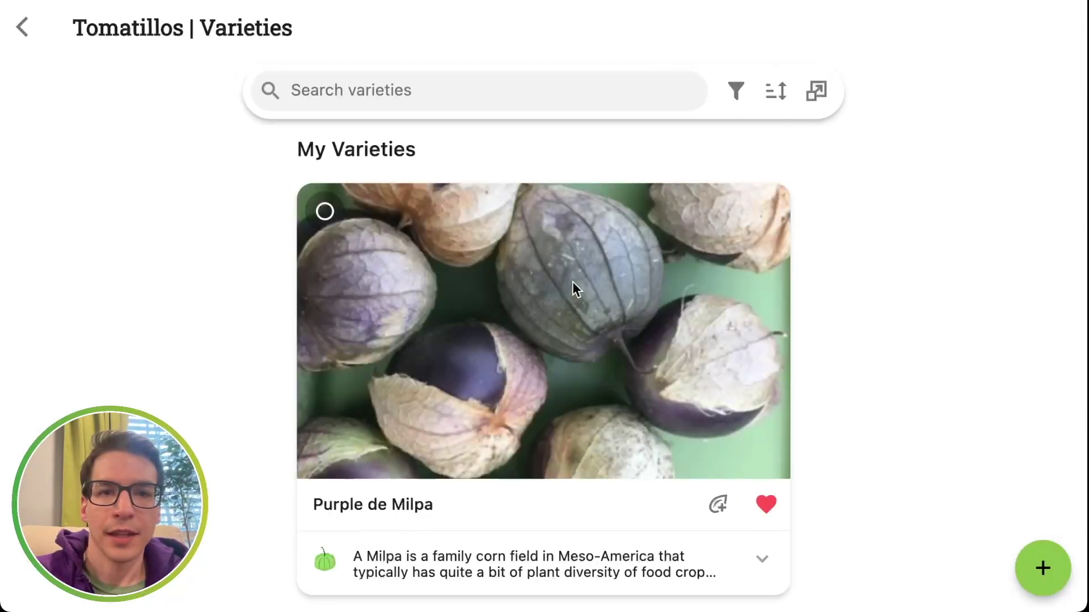
{"action": "scroll", "coordinate": [576, 282], "scroll_direction": "down", "scroll_amount": 1}
{"action": "scroll", "coordinate": [575, 276], "scroll_direction": "down", "scroll_amount": 1}
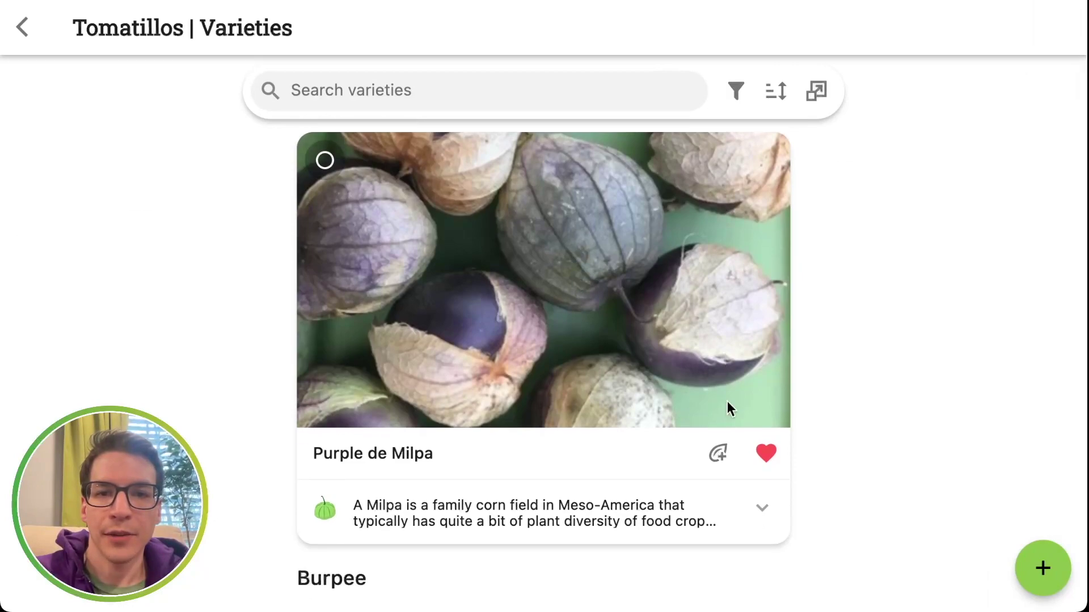
Log a 2024 full seed packet for Purple de Milpa sourced from Siskiyou Seeds.
{"action": "left_click", "coordinate": [716, 456]}
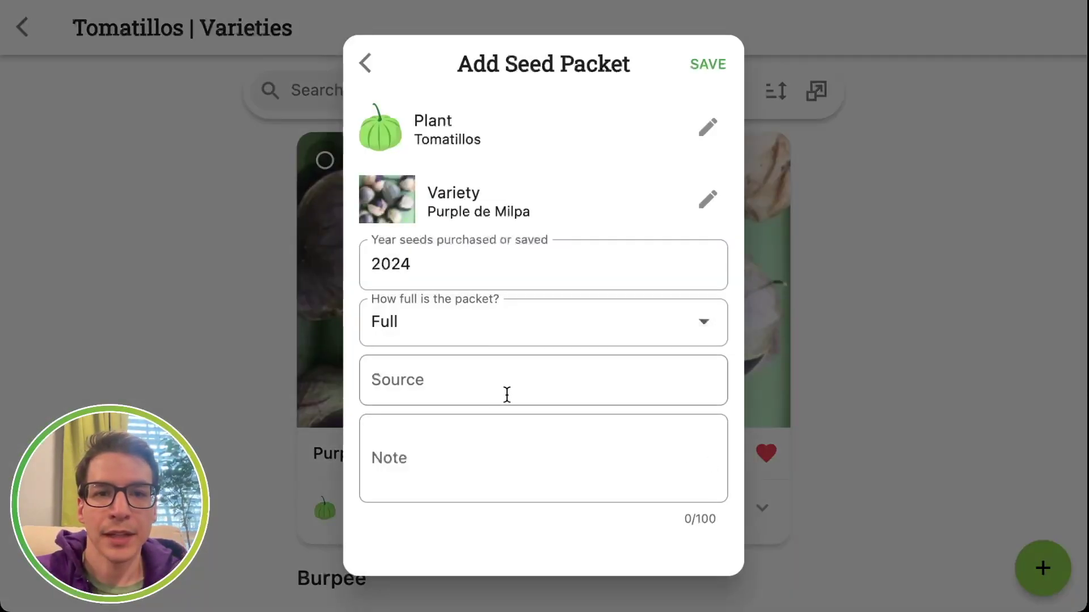
{"action": "left_click", "coordinate": [509, 375]}
{"action": "type", "text": "Sisk"}
{"action": "left_click", "coordinate": [512, 430]}
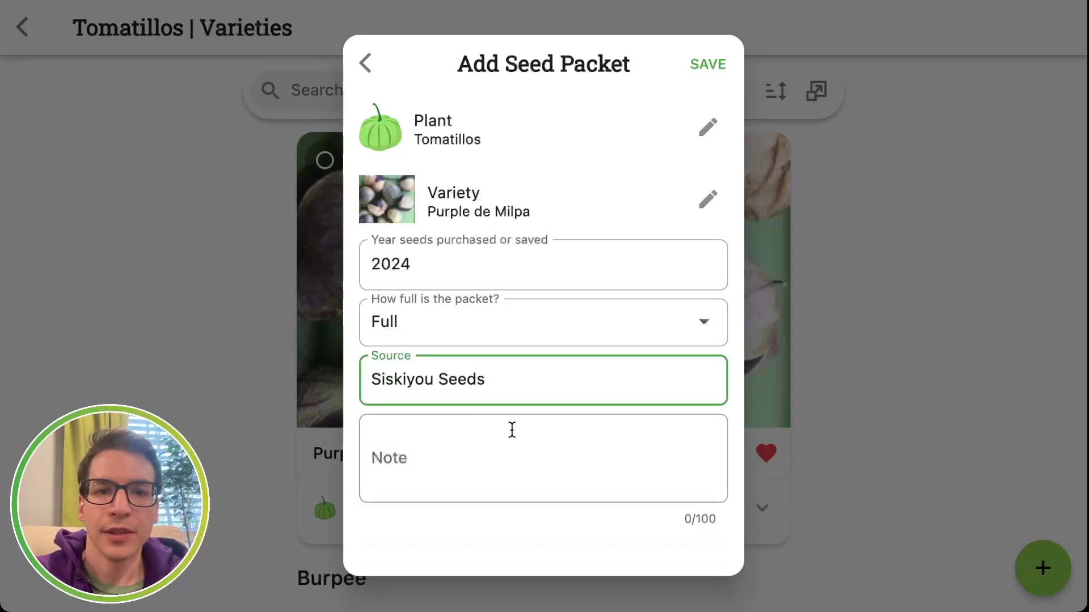
{"action": "left_click", "coordinate": [714, 69]}
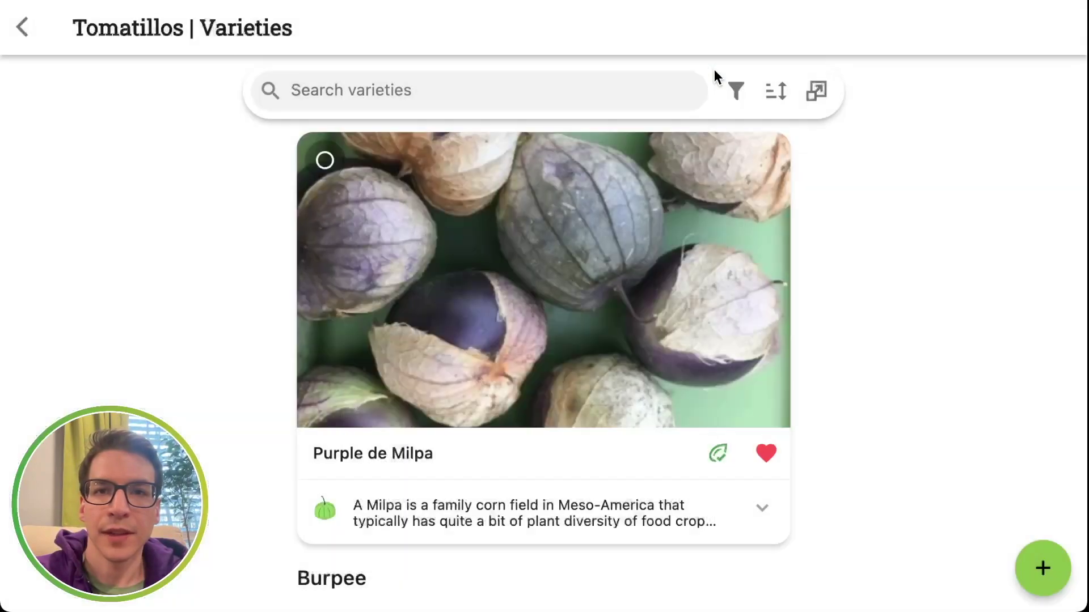